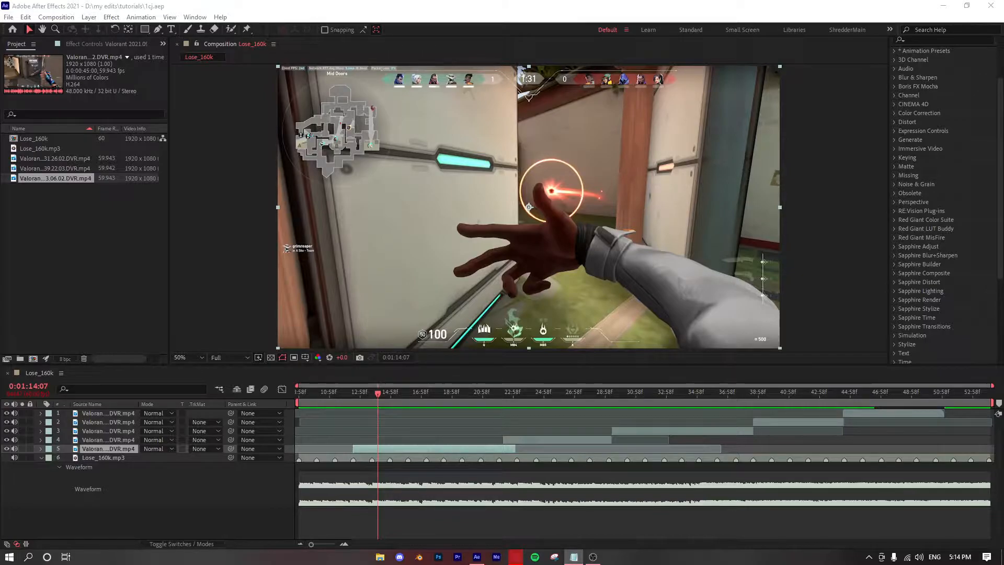
- Add a new adjustment layer above all the clips in the Lose_160k composition
left_click(875, 413)
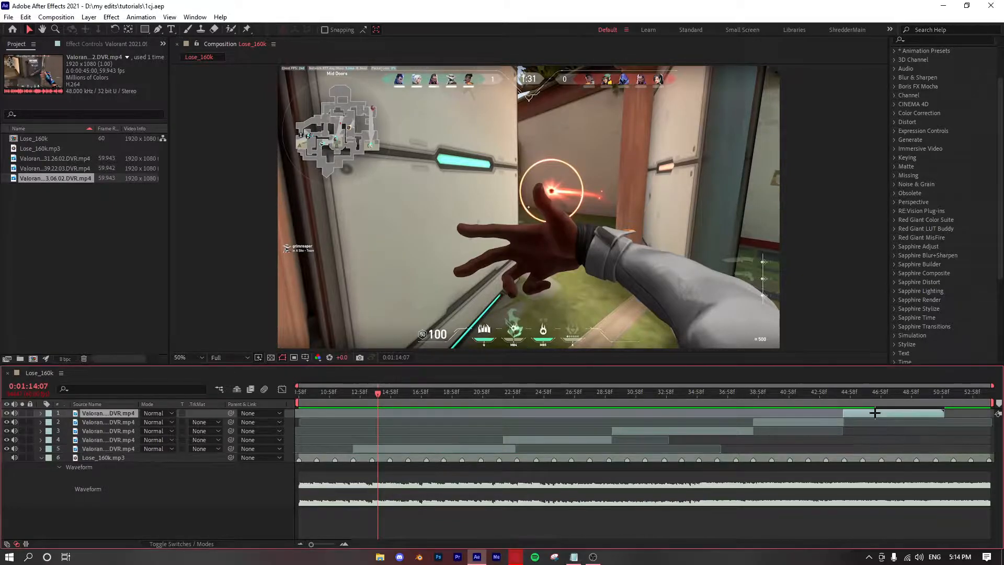
right_click(289, 413)
mouse_move(326, 418)
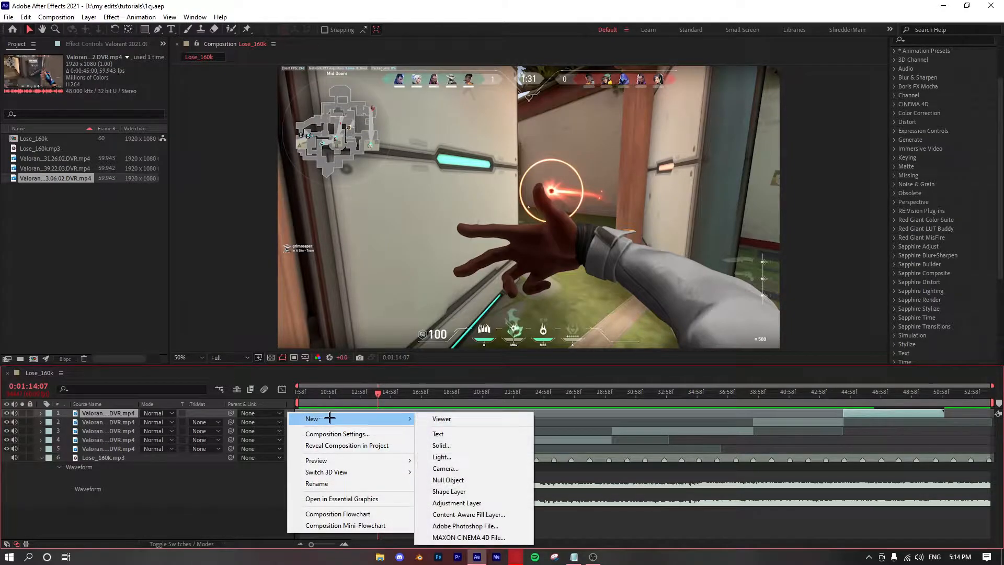
right_click(289, 413)
left_click(289, 413)
right_click(288, 413)
mouse_move(335, 420)
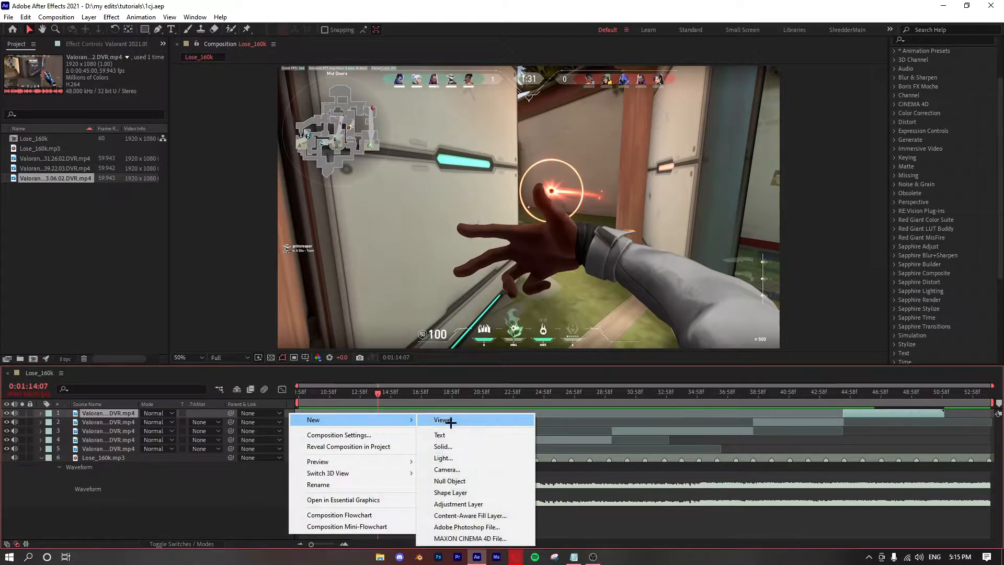
left_click(470, 504)
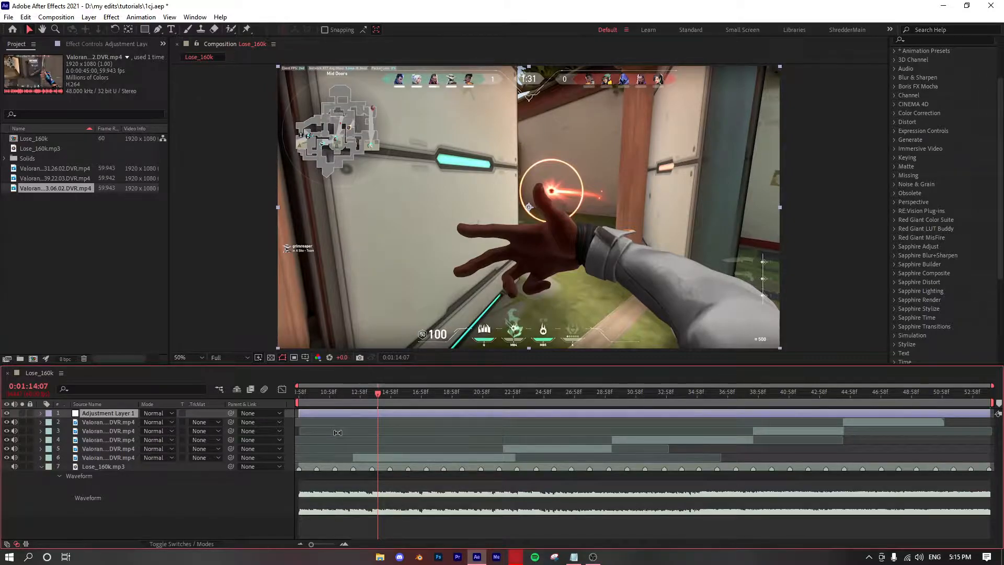
- Move the current time to 0:01:15:14, at the gunshot, and apply the S_HueSatBright effect to the adjustment layer
left_click_drag(380, 398, 397, 384)
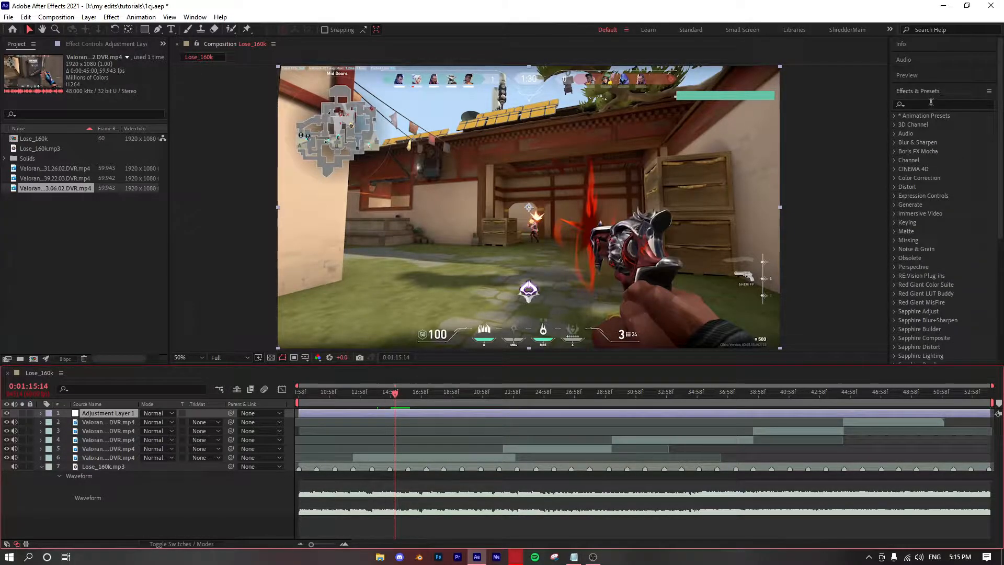
left_click(931, 103)
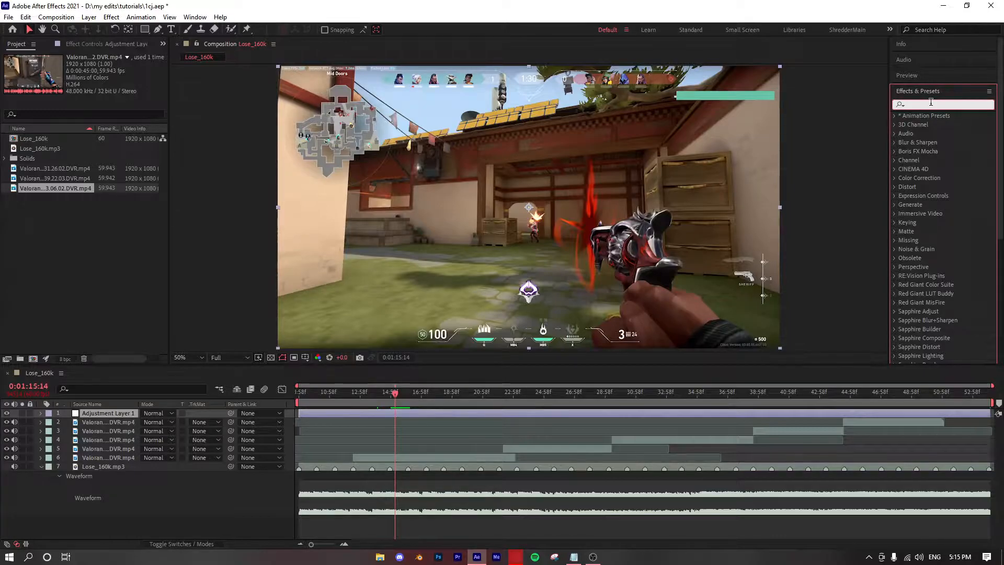
type("hues")
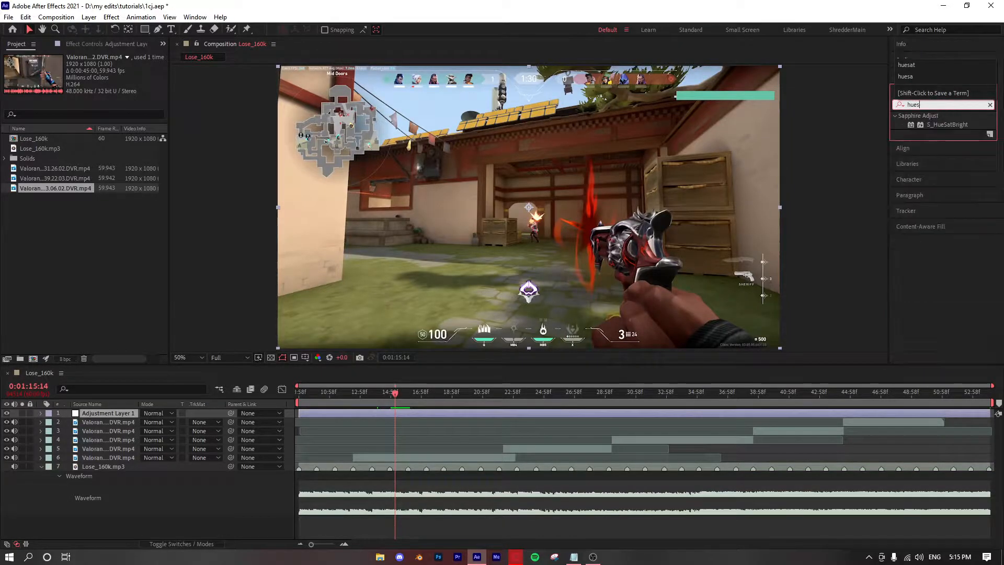
type("atbr")
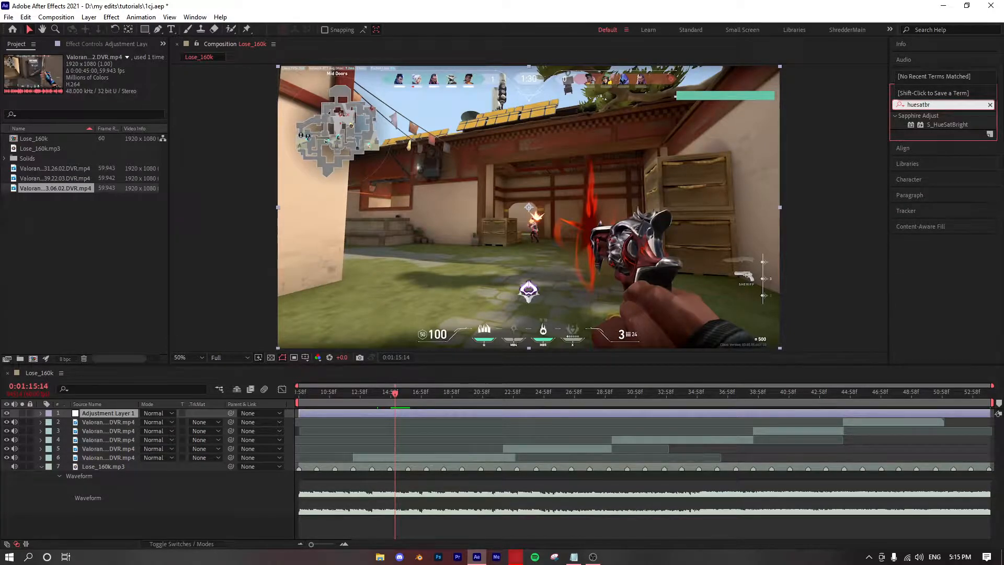
left_click(947, 125)
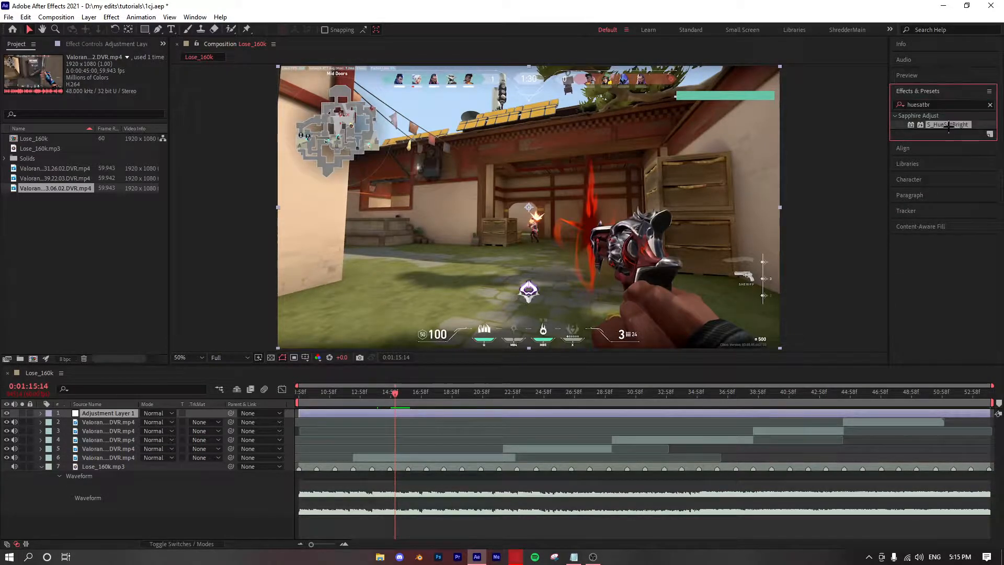
left_click_drag(932, 124, 413, 412)
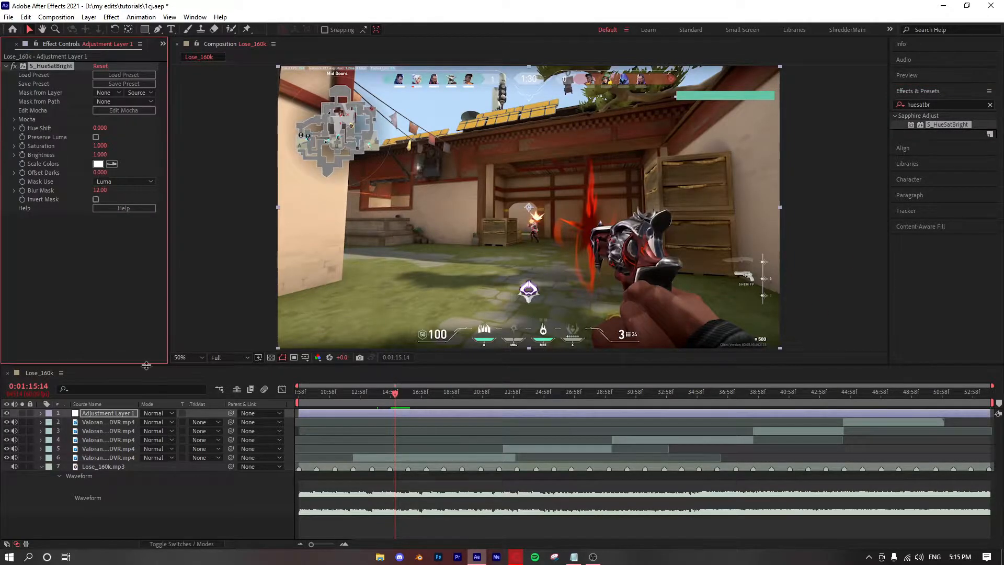
- Add S_HueSatBright Brightness keyframes at 0:01:15:14, one frame earlier at 0:01:15:13, and at 0:01:15:44
left_click(22, 155)
key("u")
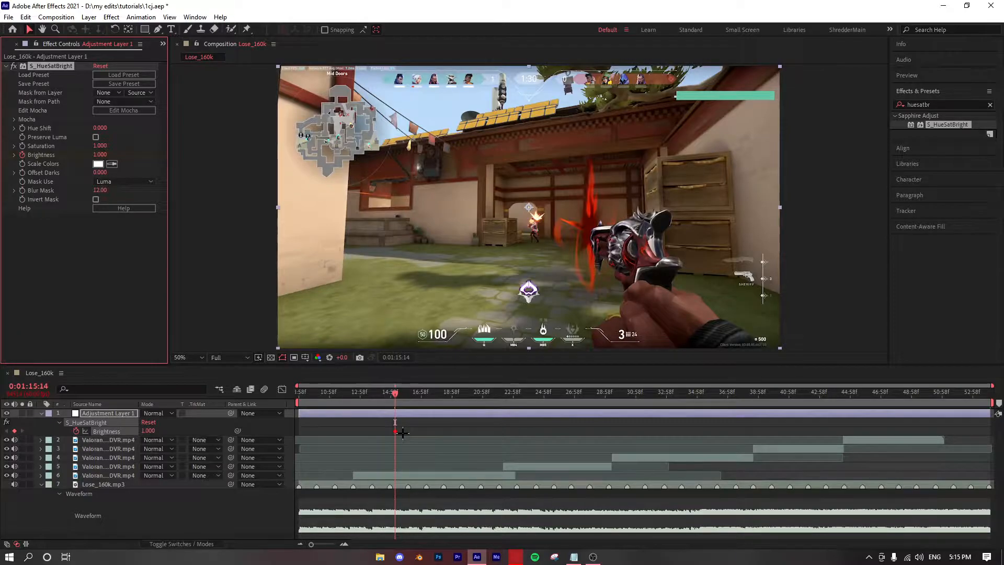
key("Page_Up")
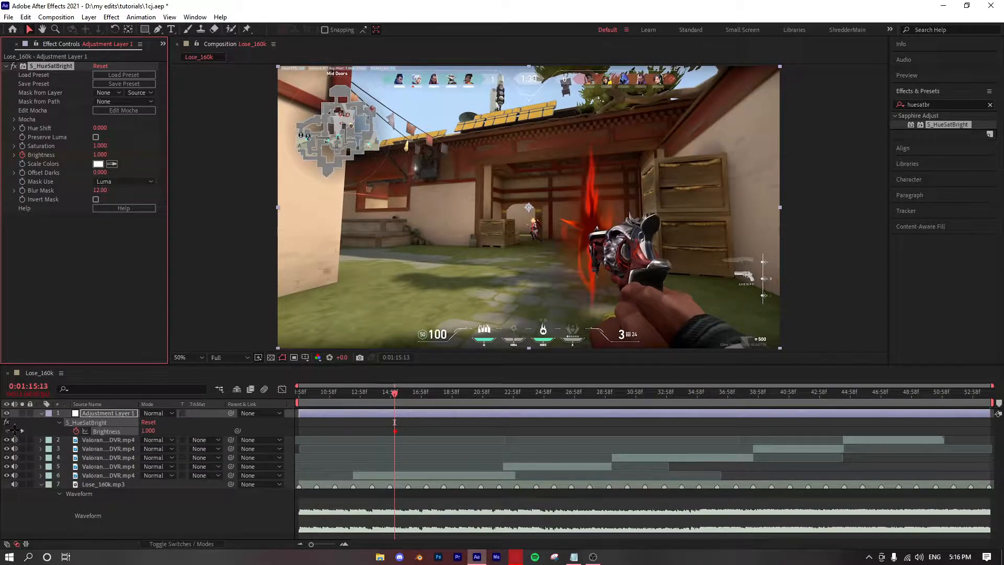
left_click(15, 431)
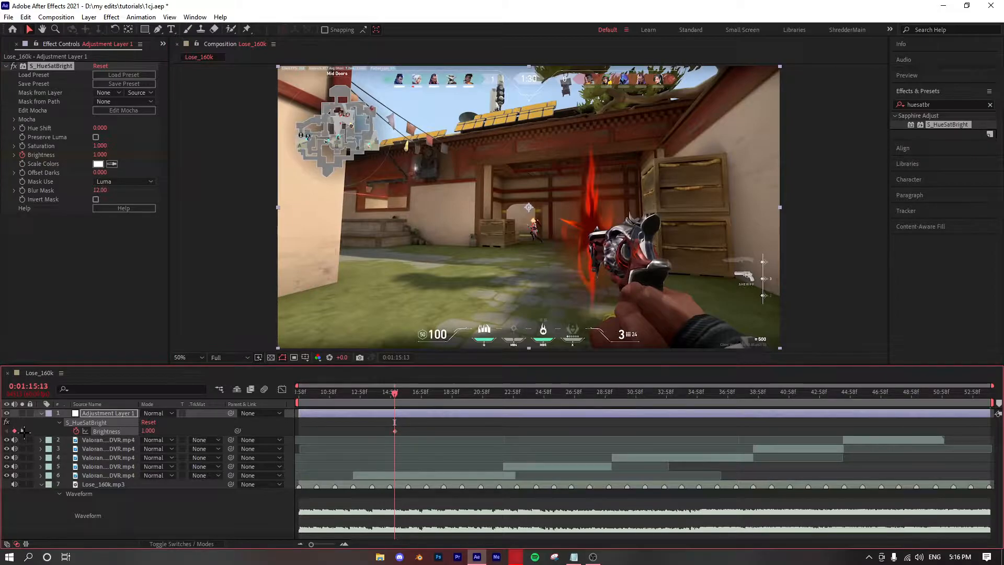
key("Page_Down")
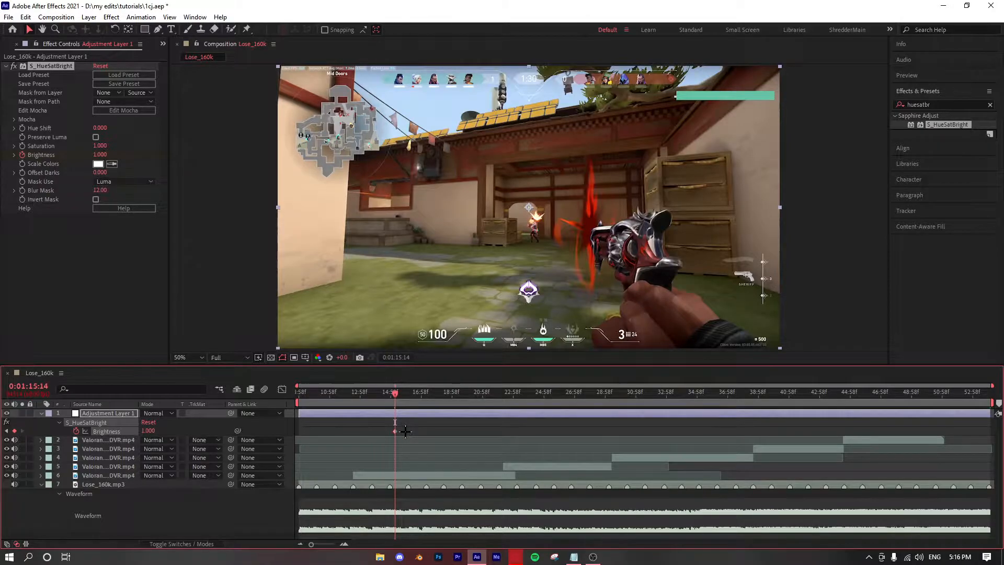
key("space")
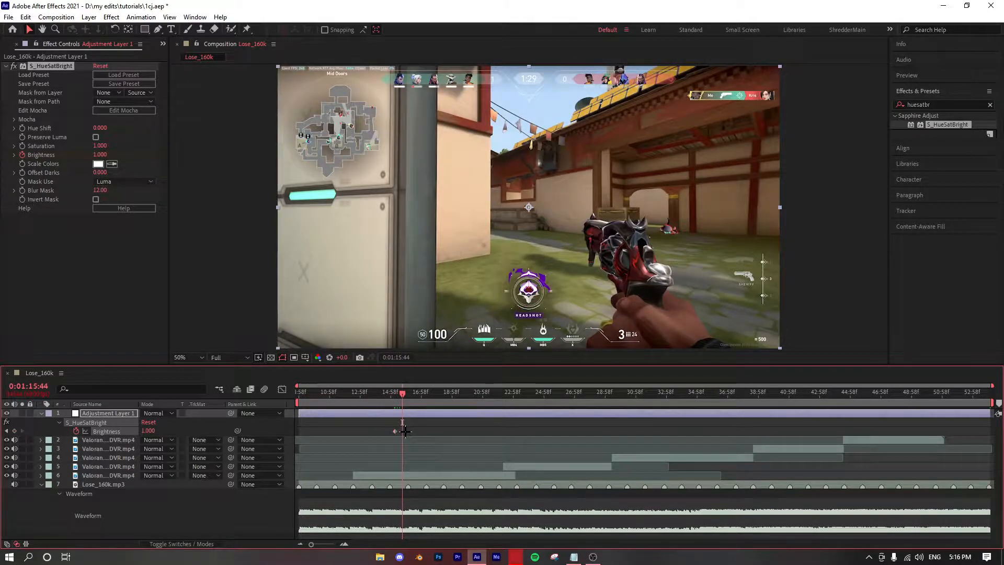
left_click(14, 430)
- Set the middle Brightness keyframe at 0:01:15:14 to 2
left_click(6, 430)
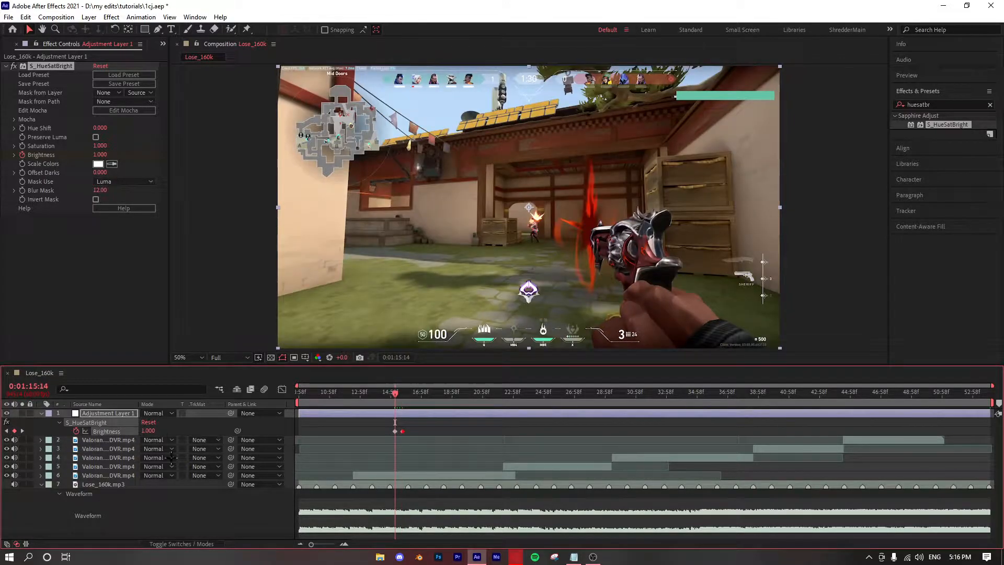
left_click_drag(320, 547, 334, 545)
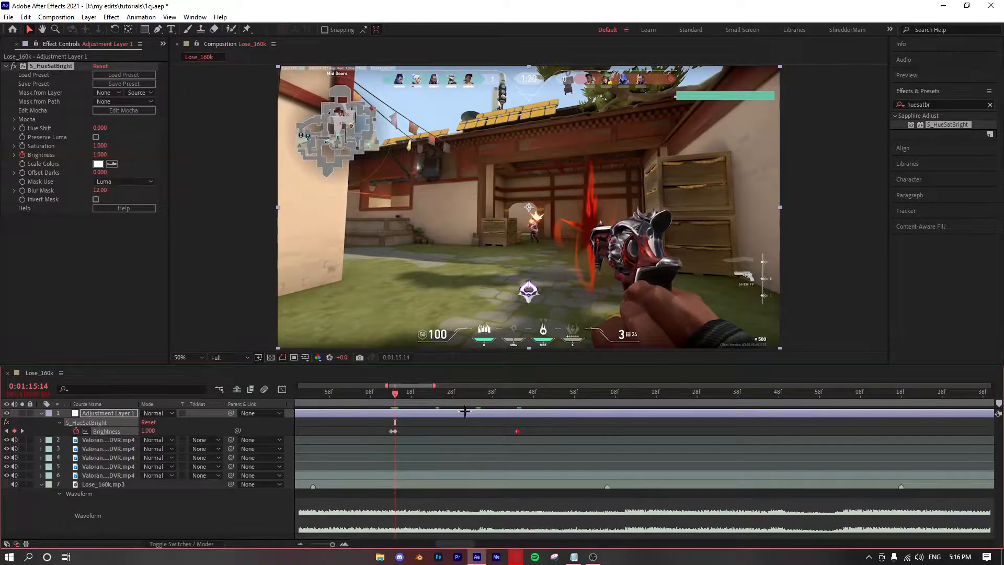
left_click(396, 431)
left_click(149, 432)
mouse_move(149, 432)
left_mouse_down()
mouse_move(171, 431)
mouse_move(153, 432)
left_mouse_up()
left_click(152, 432)
type("2")
key("Return")
- Preview the brightness flash from 0:01:15:00, just before its keyframes
left_click(325, 543)
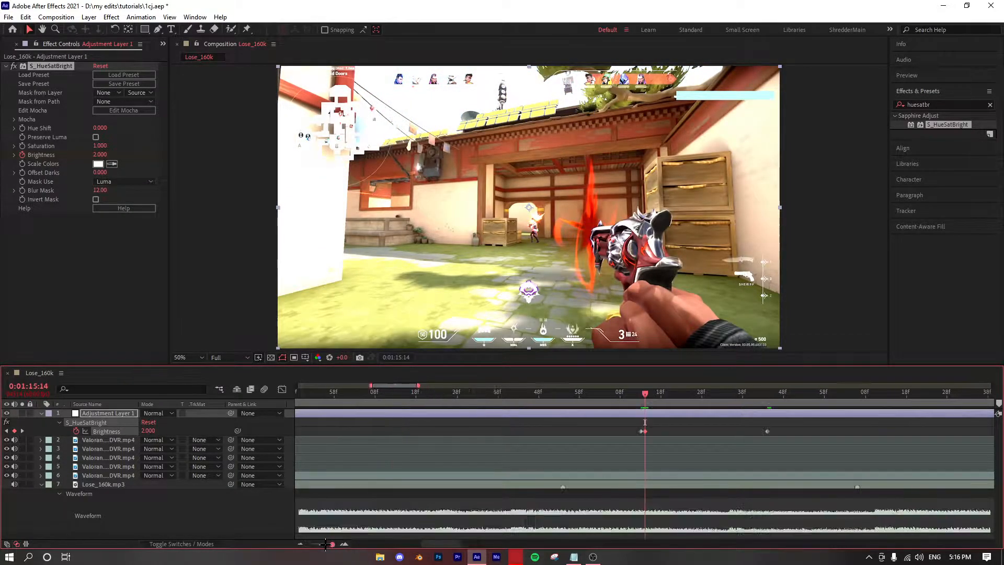
left_click_drag(326, 543, 323, 544)
left_click(490, 393)
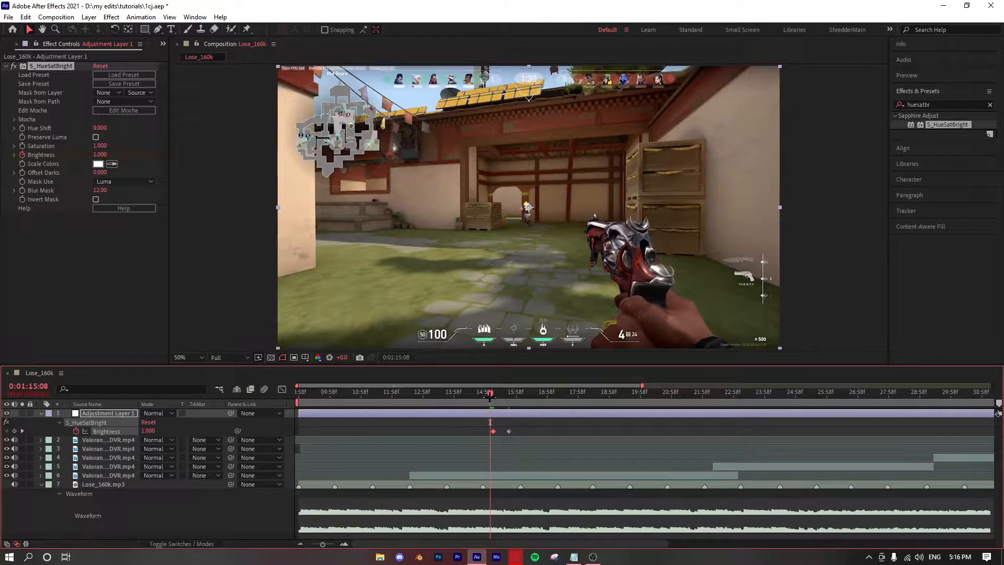
mouse_move(490, 396)
left_mouse_down()
mouse_move(511, 398)
mouse_move(486, 397)
left_mouse_up()
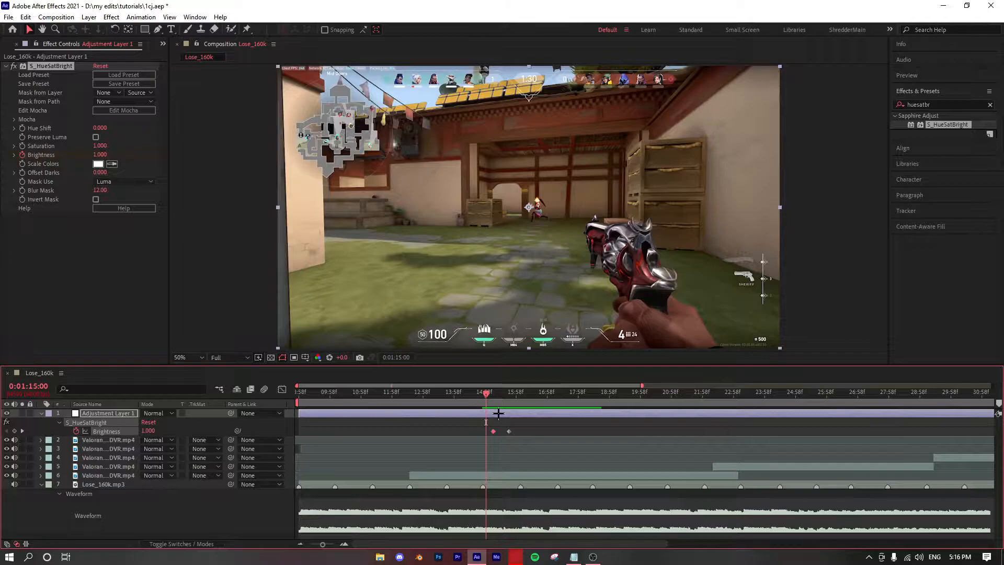
key("space")
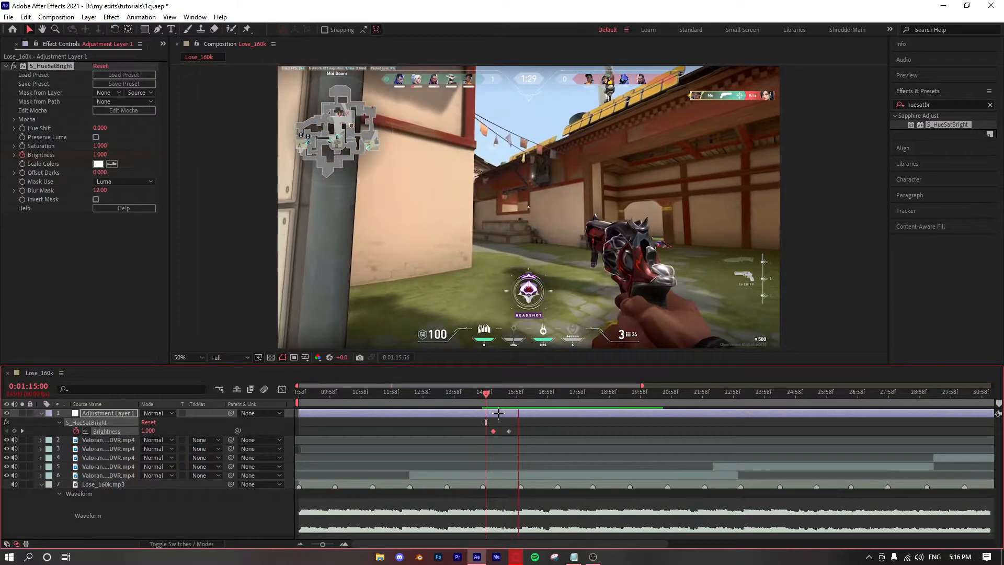
key("space")
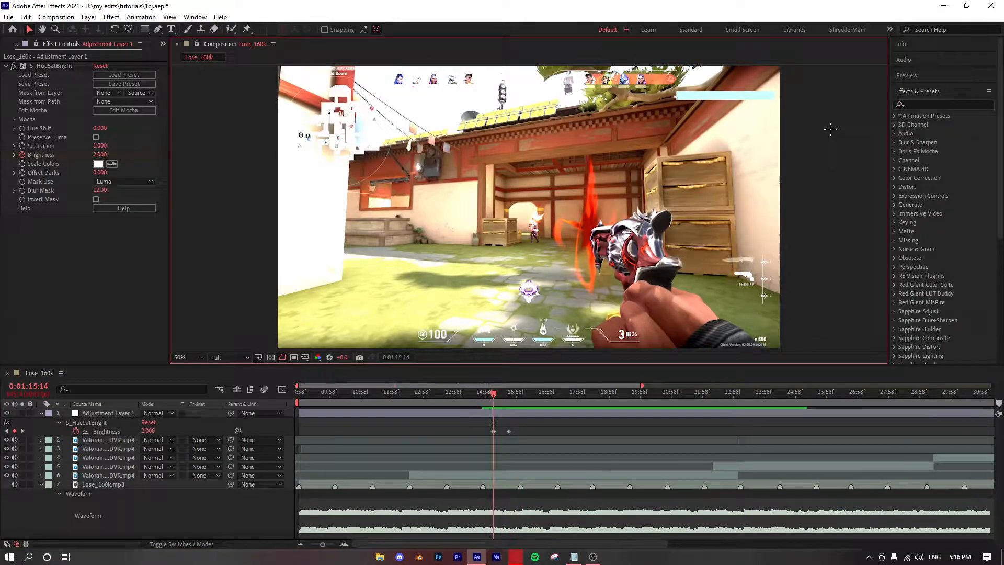
- Find the Gaussian Blur effect and apply it to the adjustment layer
left_click(921, 103)
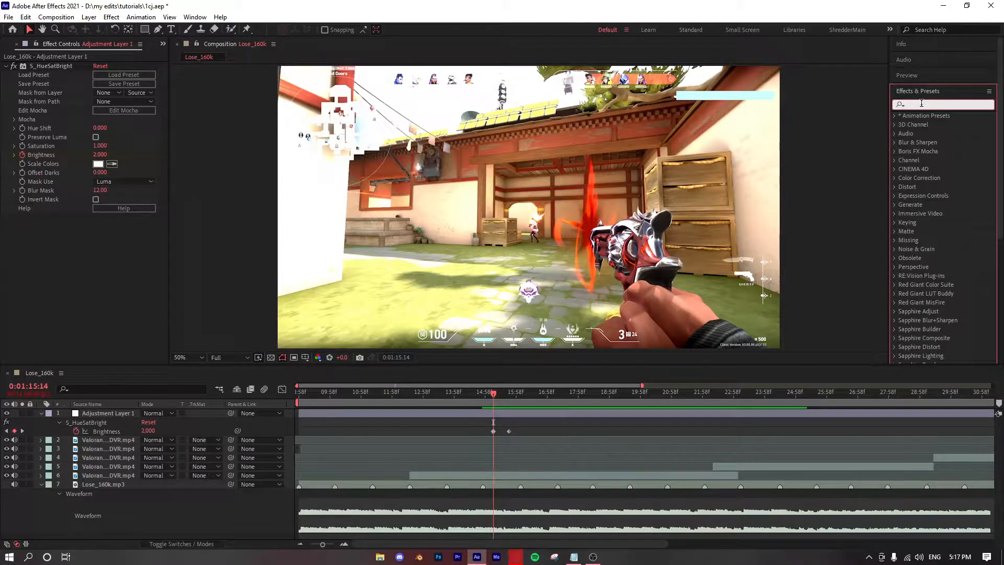
type("gaussian")
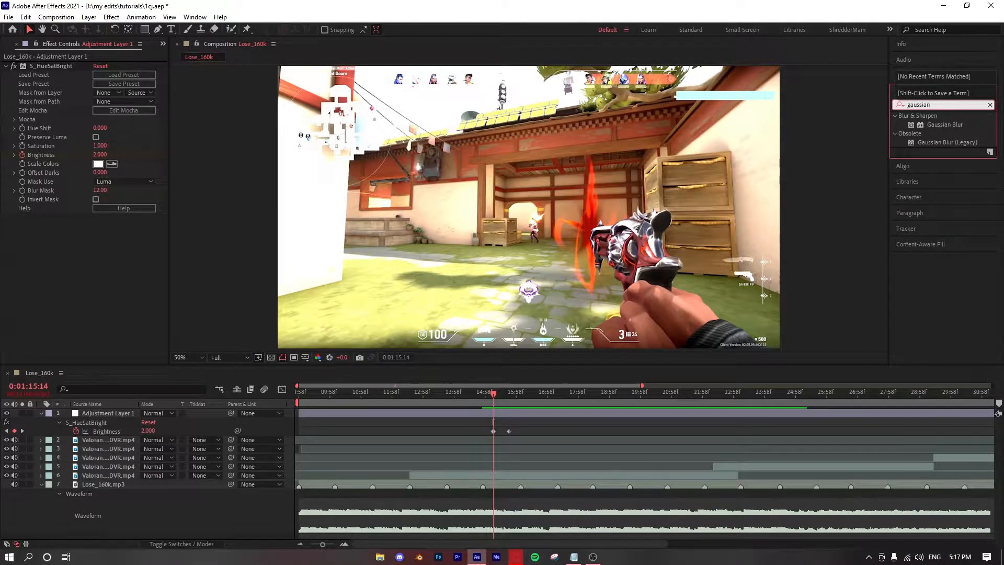
left_click_drag(947, 124, 503, 413)
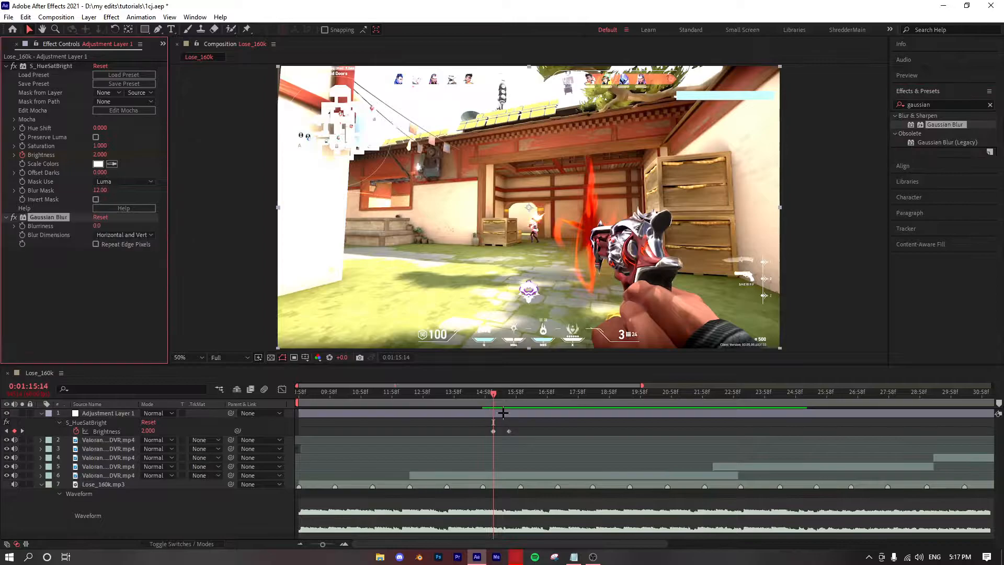
key("u")
key("u")
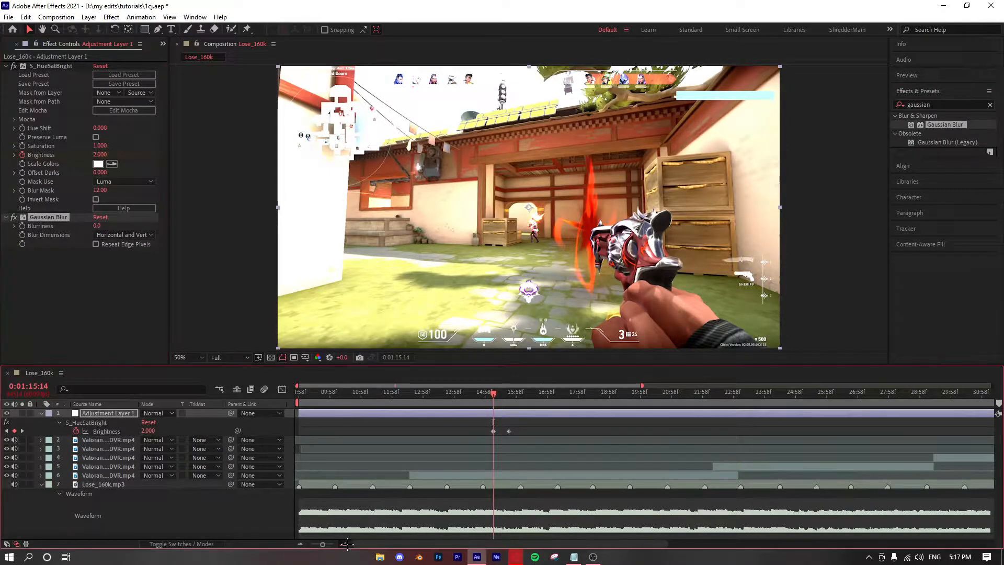
- Add Gaussian Blur Blurriness keyframes at 0:01:15:14, 0:01:15:13 and 0:01:15:44, aligned with the Brightness keyframes
scroll(454, 453, "up", 2)
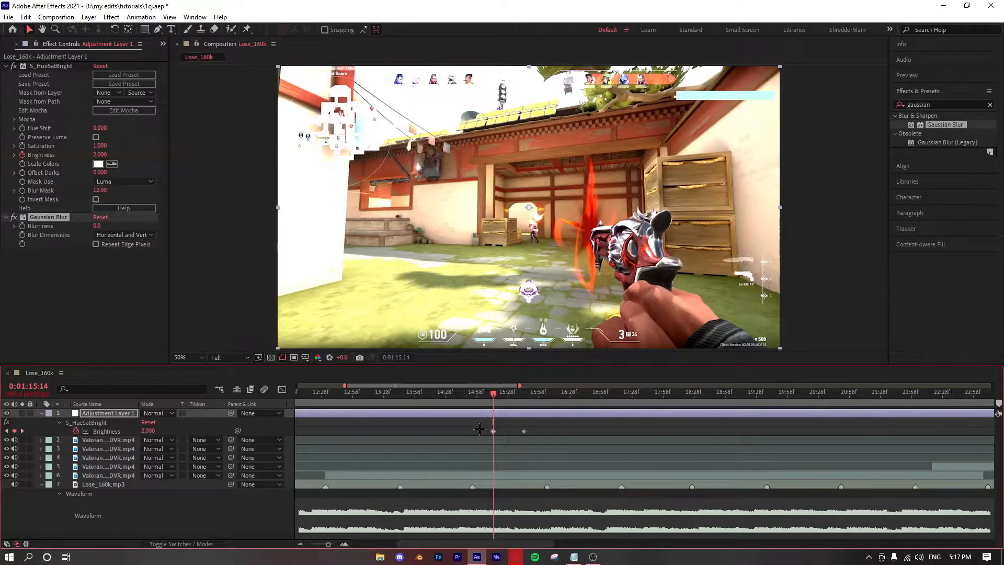
left_click(22, 225)
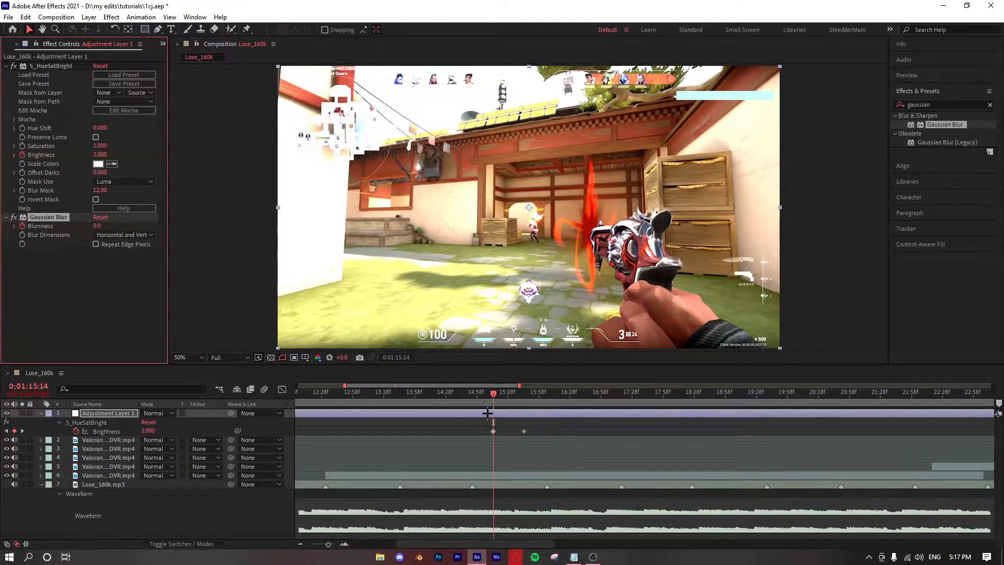
key("u")
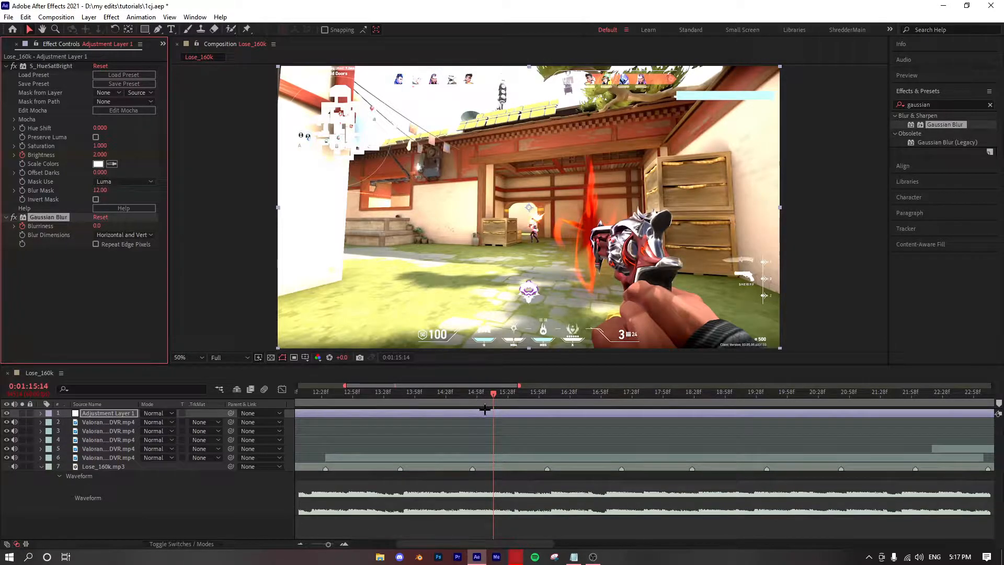
left_click(506, 450)
key("equal")
key("equal")
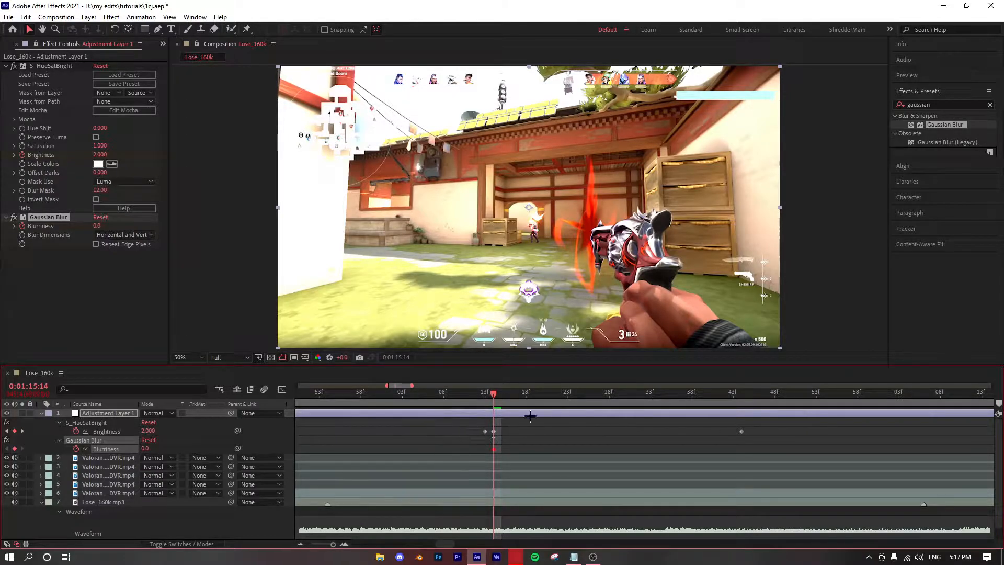
left_click_drag(493, 393, 486, 393)
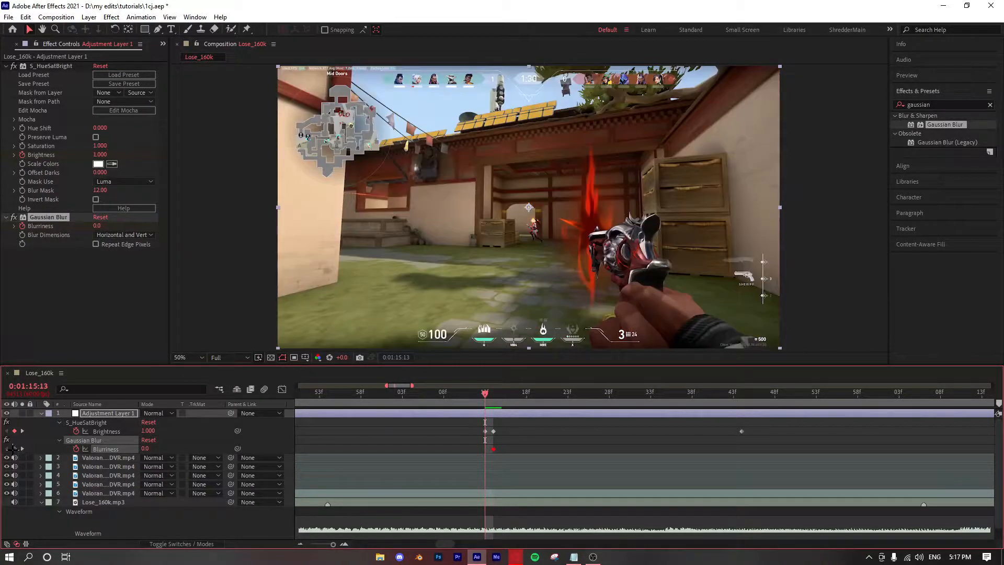
left_click_drag(490, 393, 740, 395)
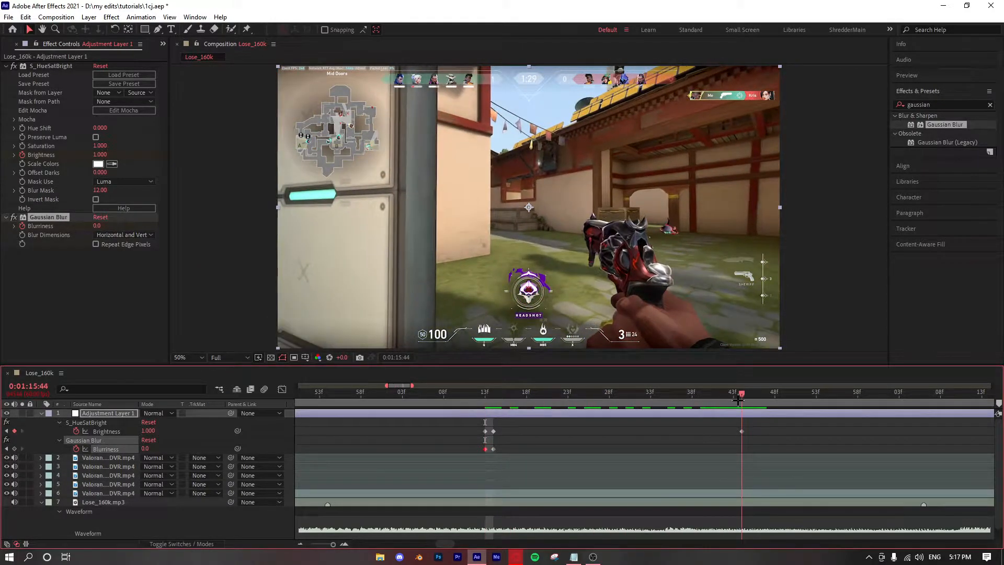
- Set the middle Blurriness keyframe at 0:01:15:14 to 15
left_click(6, 448)
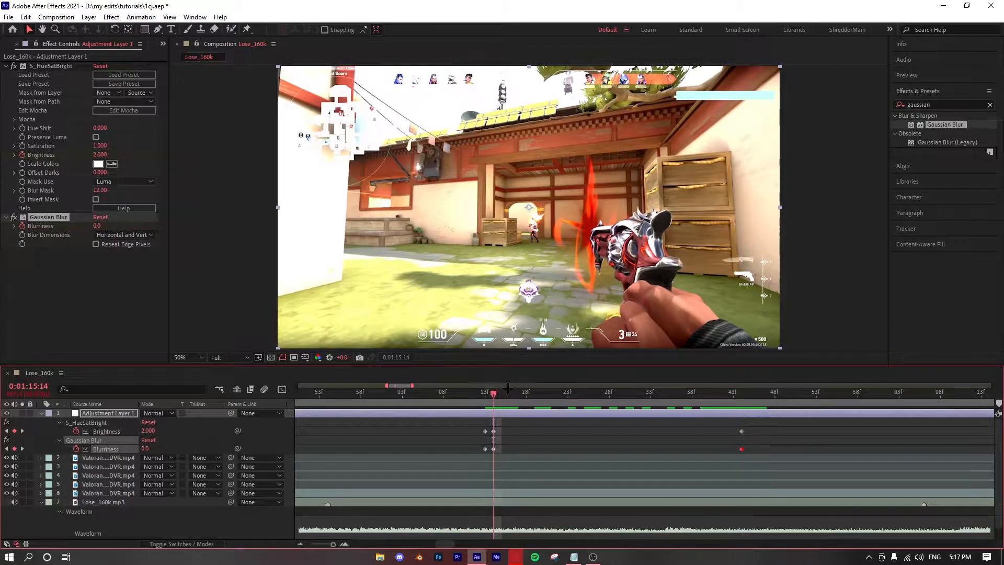
left_click(146, 450)
type("15")
key("Return")
- Preview the combined brightness and blur flash from 0:01:14:36
left_click_drag(333, 544, 322, 544)
left_click_drag(490, 393, 473, 393)
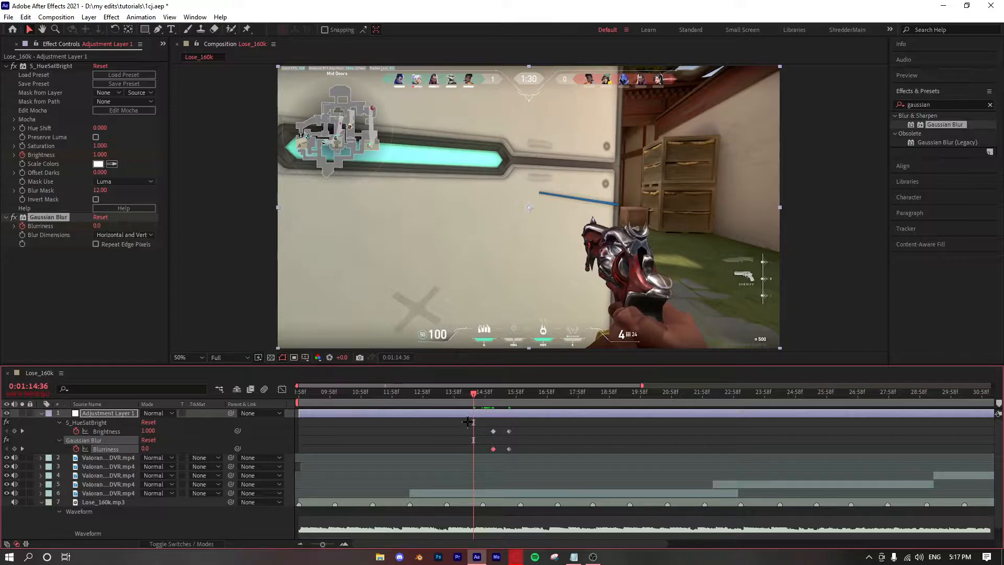
key("space")
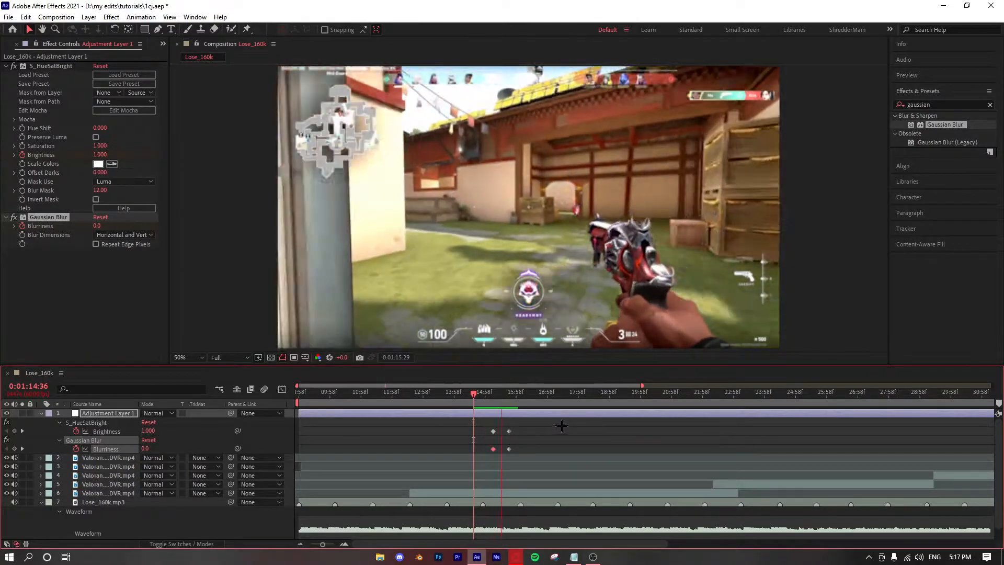
- Copy all Brightness and Blurriness flash keyframes and paste them at the following gunshot at 0:01:17:28
left_click(481, 394)
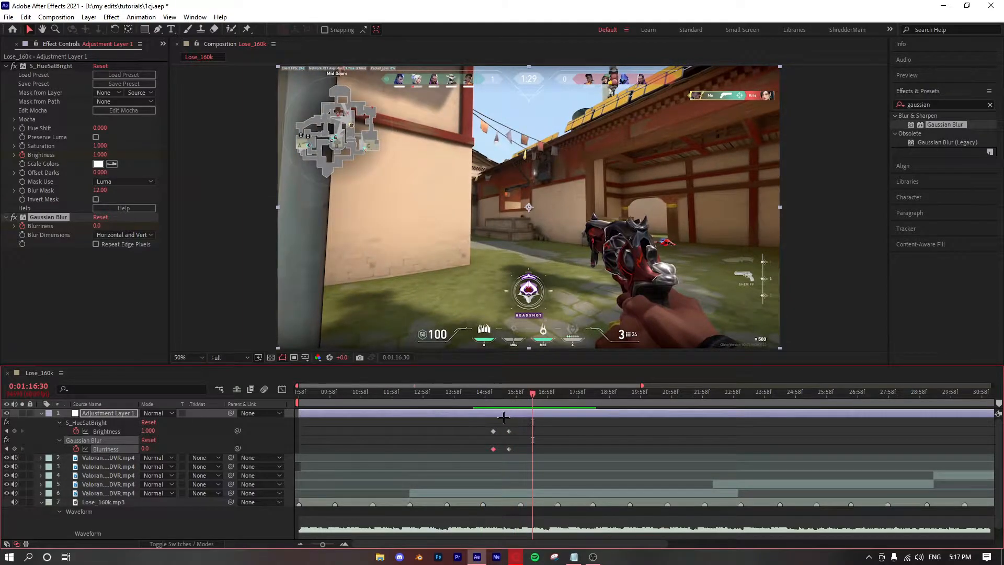
left_click_drag(481, 421, 517, 436)
left_click(498, 393)
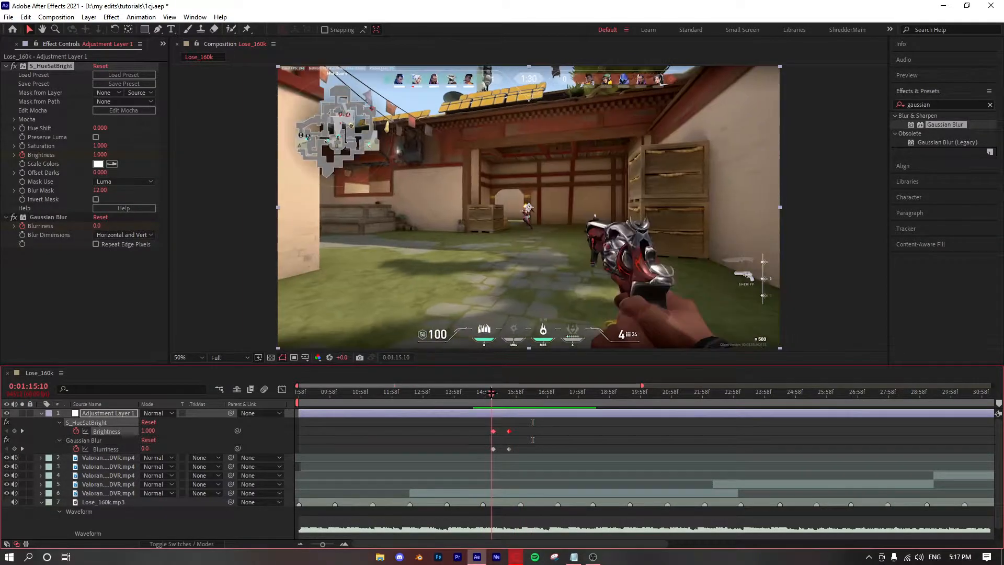
left_click_drag(498, 393, 517, 393)
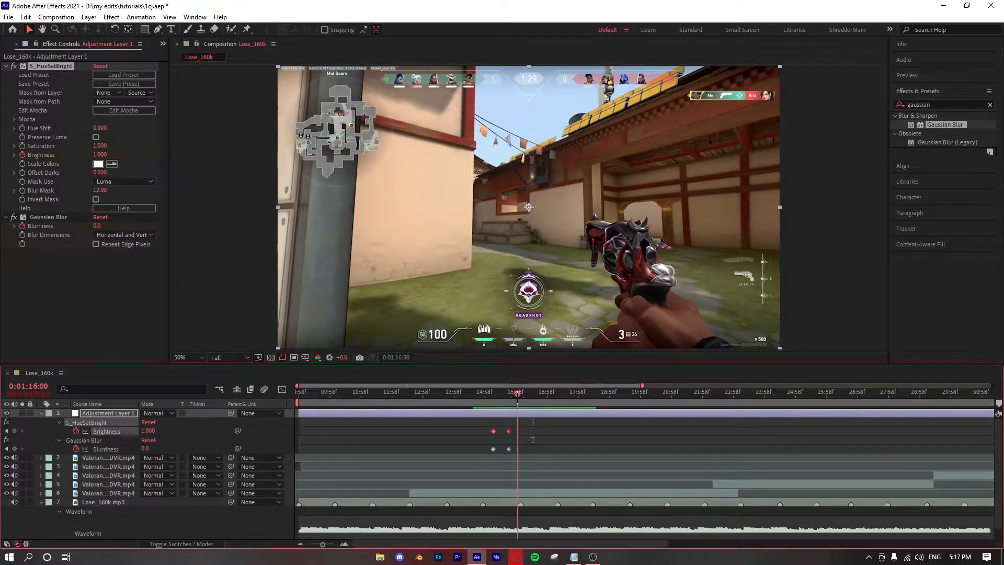
left_click(529, 421)
left_click_drag(479, 422, 532, 448)
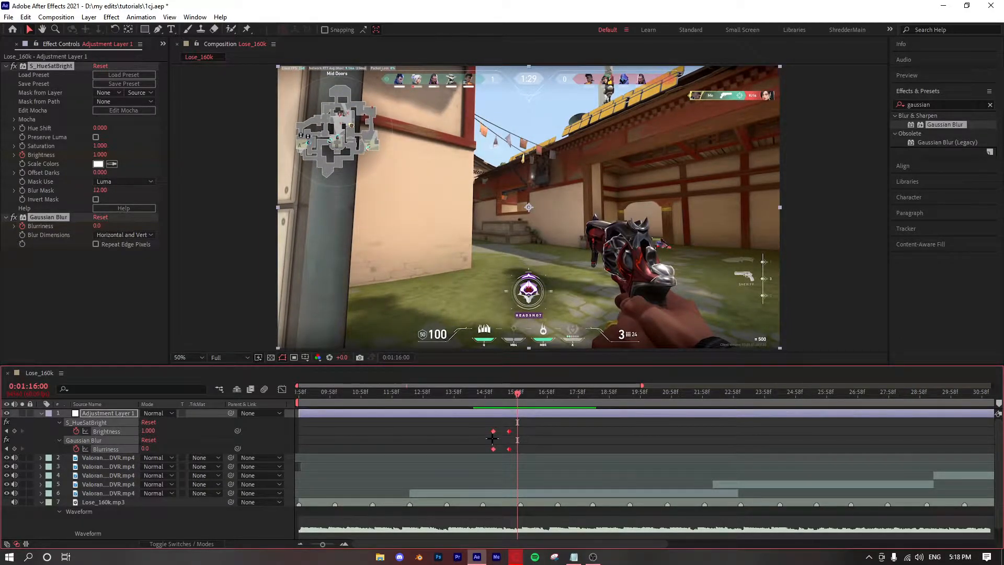
mouse_move(492, 432)
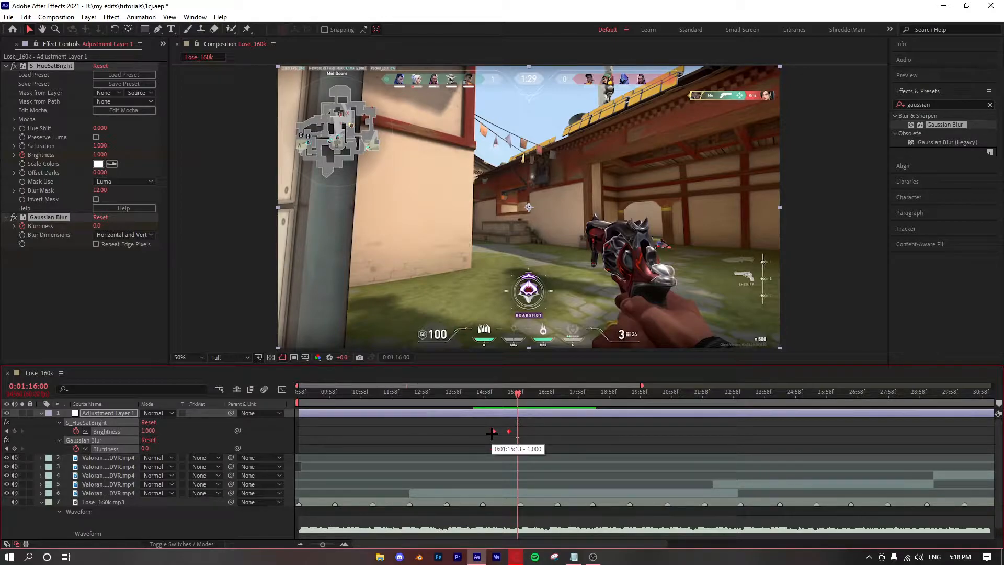
left_click_drag(517, 393, 560, 399)
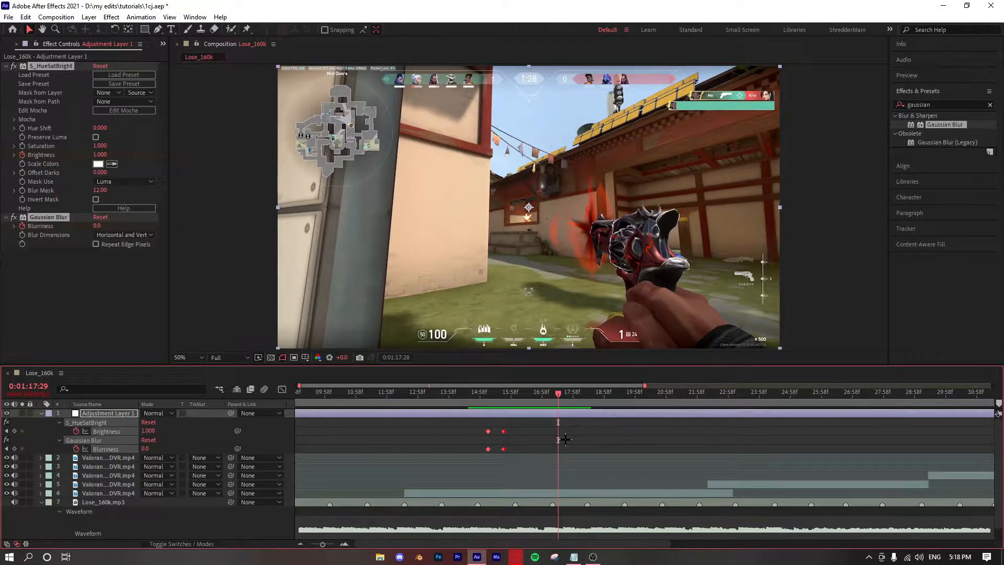
key("Page_Up")
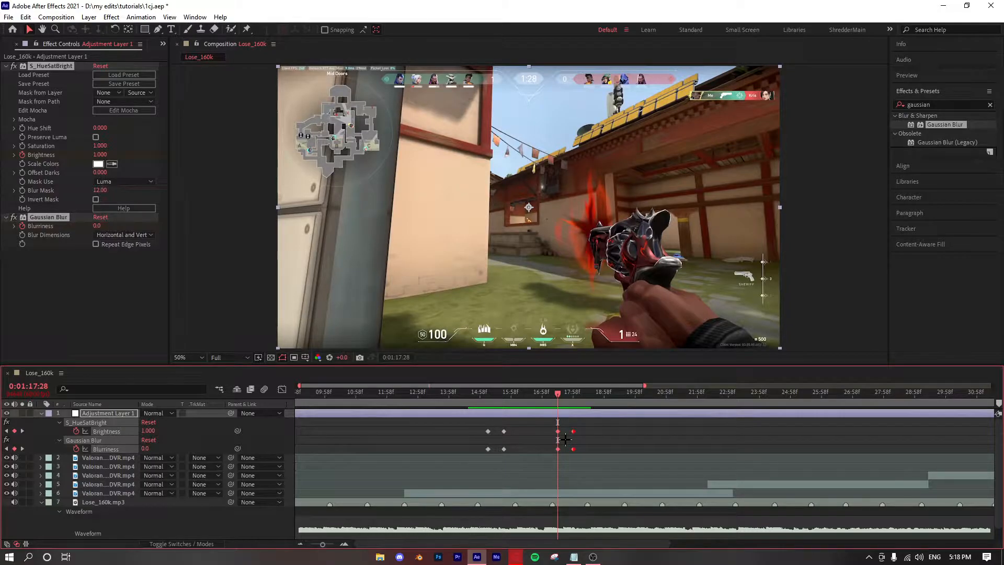
- Preview both flashes from 0:01:14:56
left_click(554, 392)
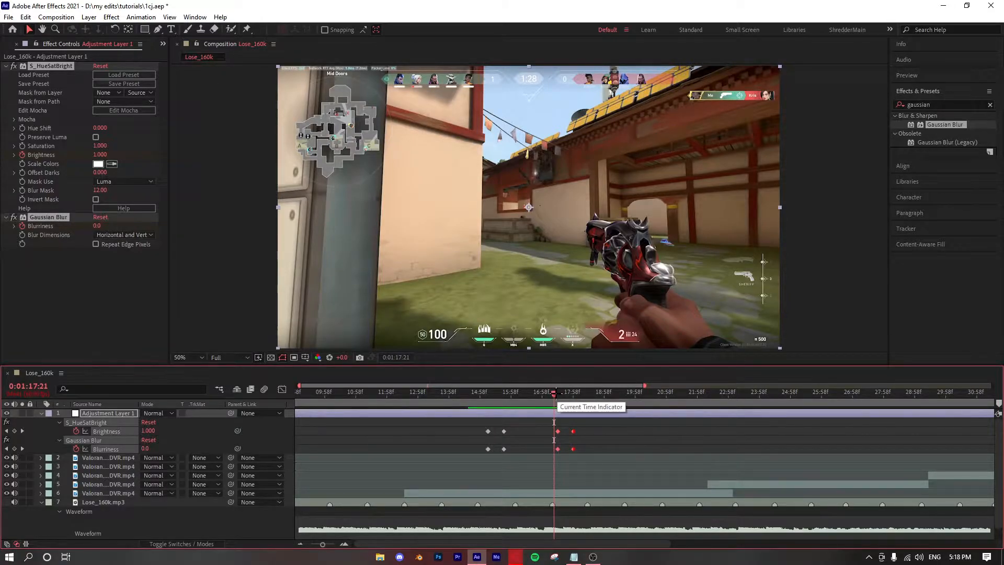
left_click_drag(554, 392, 480, 392)
key("space")
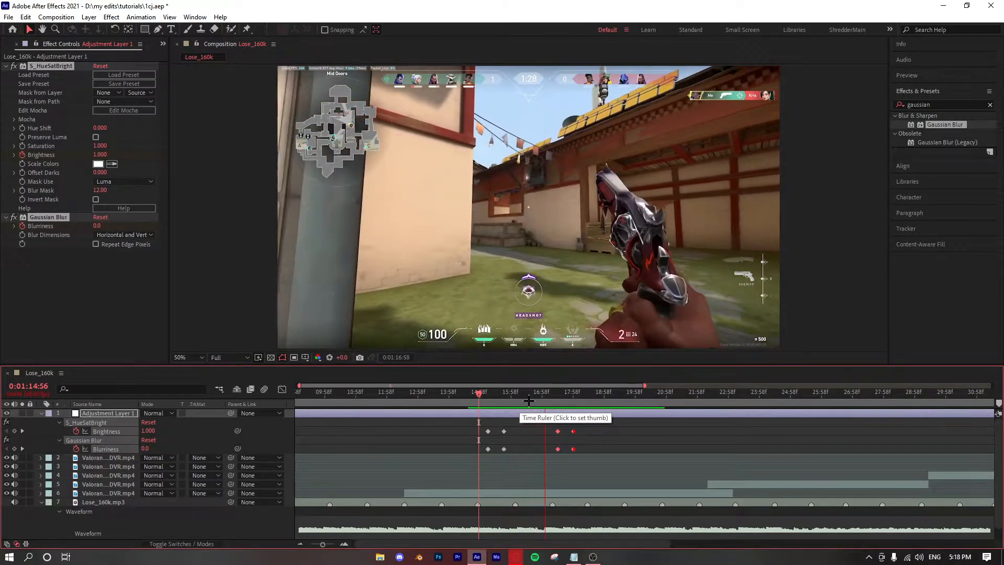
- Paste the Brightness and Blurriness keyframes at the gunshot at 0:01:20:40 and play back the flash
left_click(577, 394)
left_click_drag(650, 391, 657, 374)
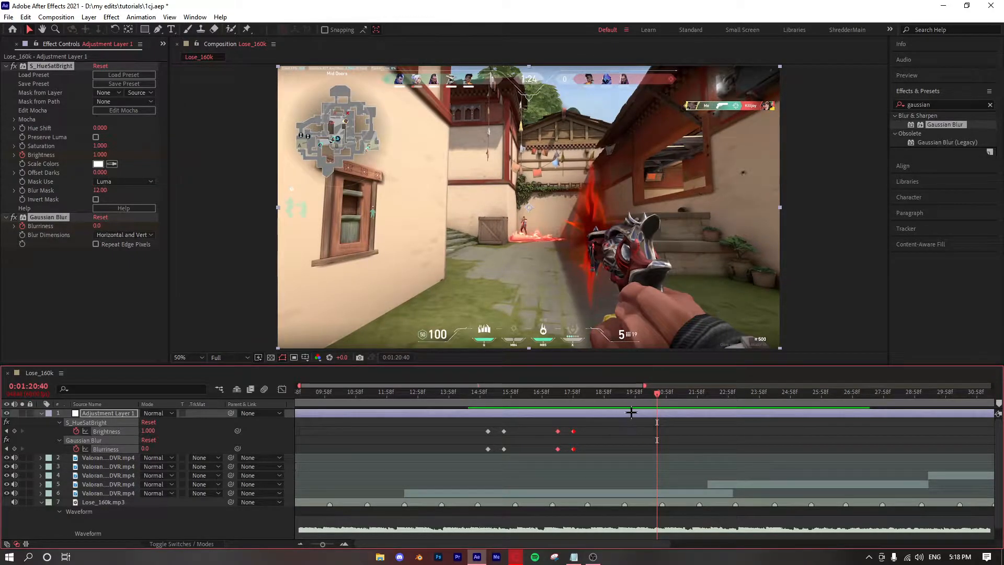
key("Page_Down")
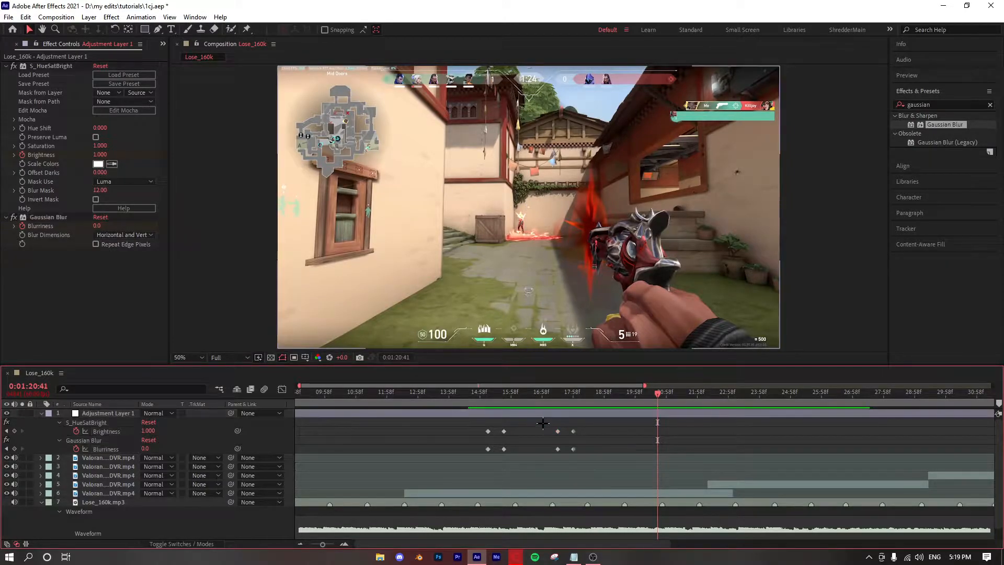
key("Page_Up")
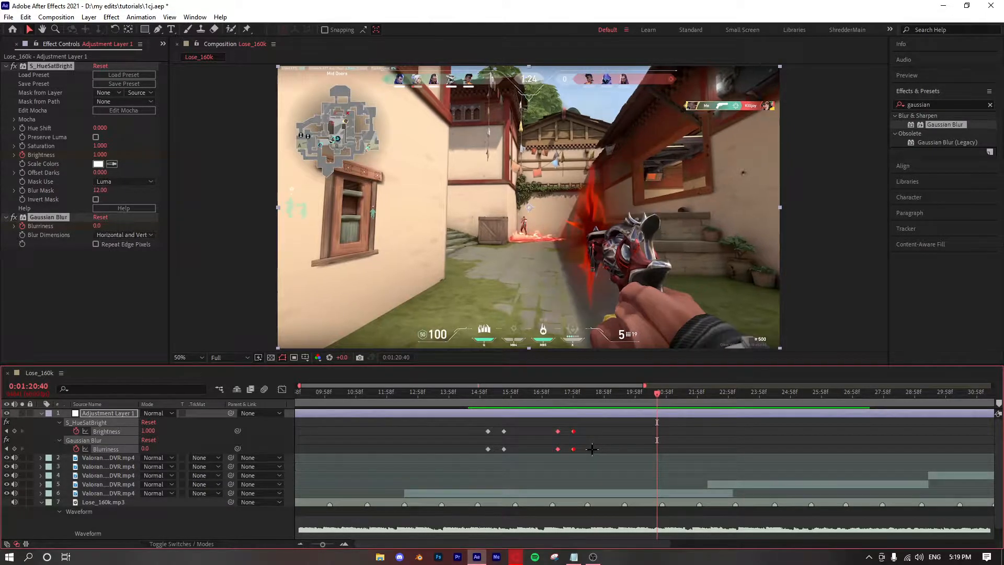
left_click_drag(657, 392, 635, 392)
key("space")
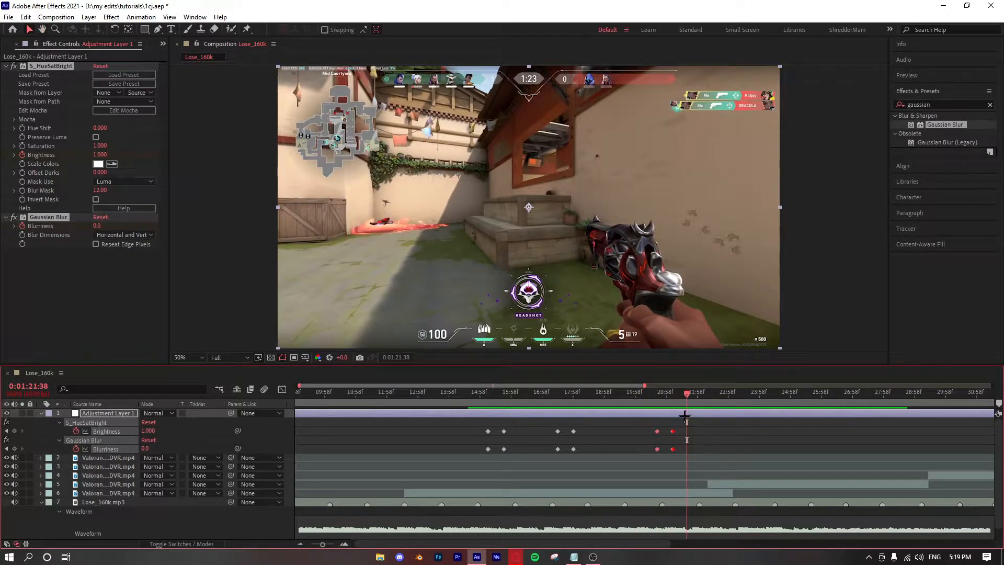
- Paste the flash keyframes at the rifle kill at 0:01:36:47 and go to their peak at 0:01:36:48
left_click_drag(717, 391, 682, 380)
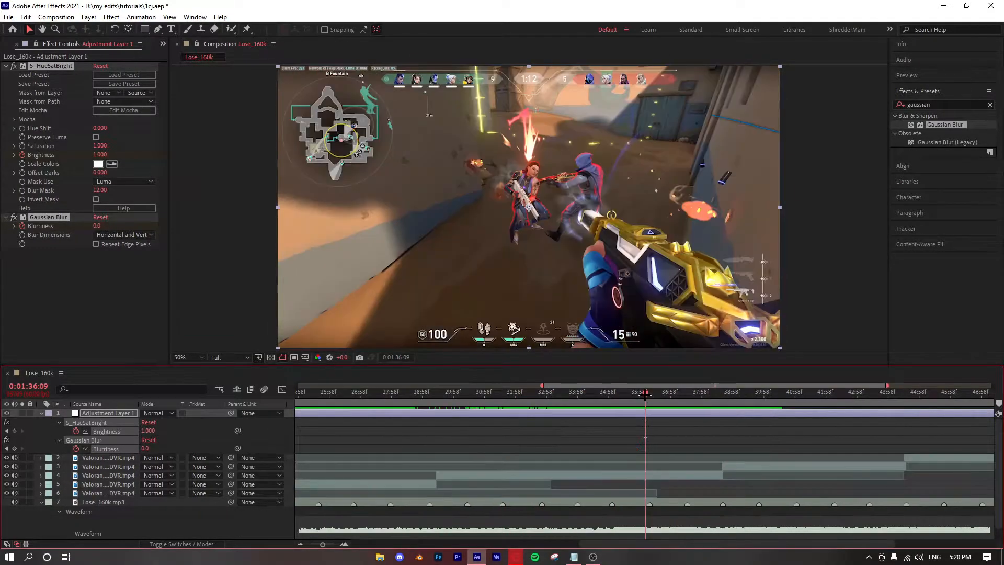
left_click_drag(640, 394, 671, 385)
left_click(710, 431)
left_click(676, 412)
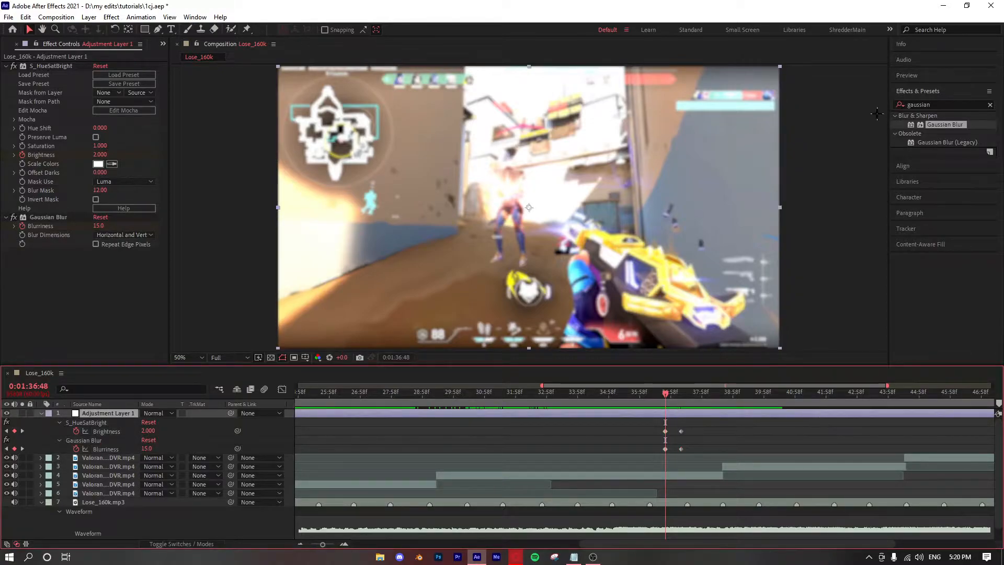
- Find the Wave Warp effect and apply it to the adjustment layer
left_click(936, 105)
type("wave war")
mouse_move(932, 123)
left_mouse_down()
mouse_move(810, 313)
mouse_move(677, 413)
left_mouse_up()
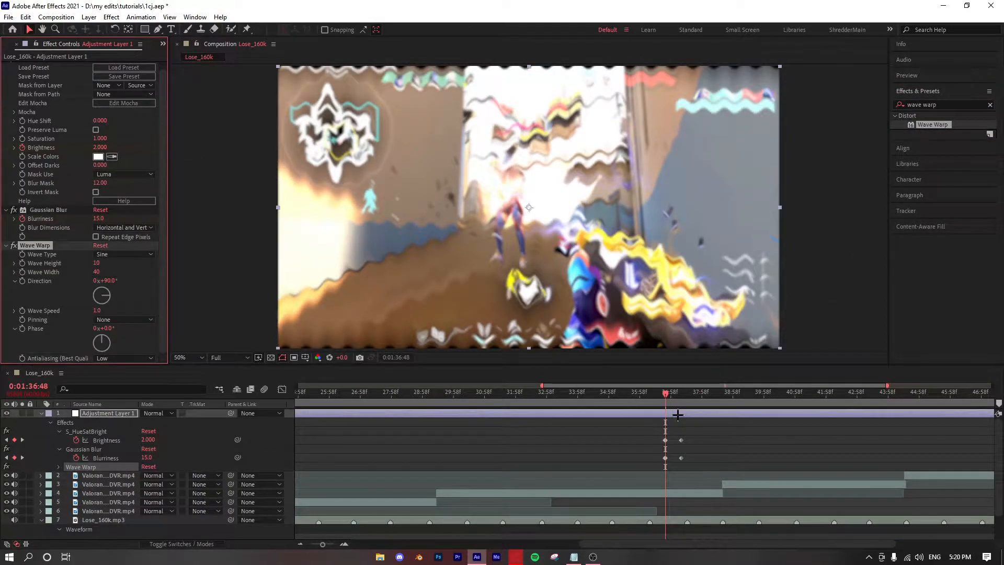
- Set Wave Warp's Wave Type to Noise and its Direction to 180°
left_click(105, 255)
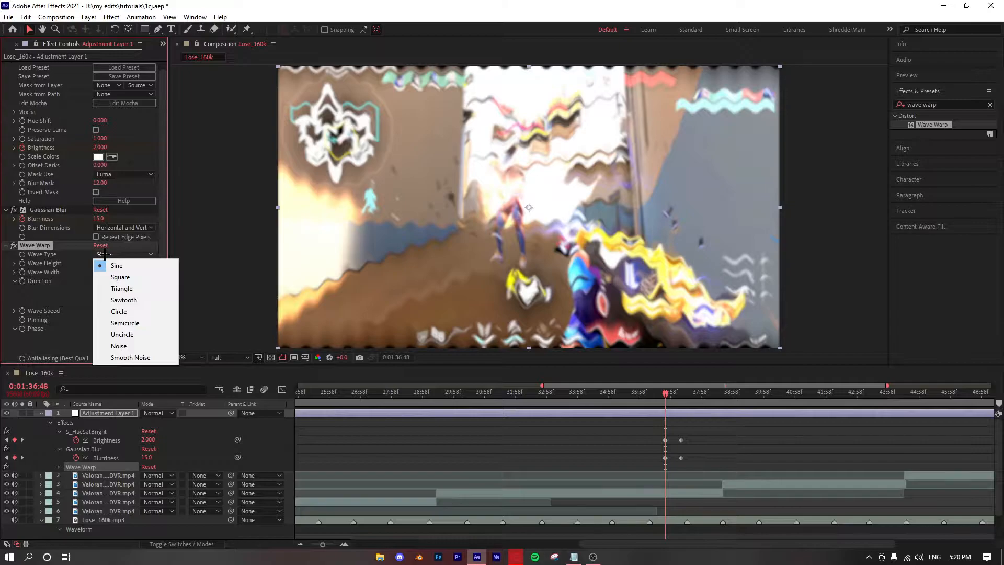
left_click(120, 345)
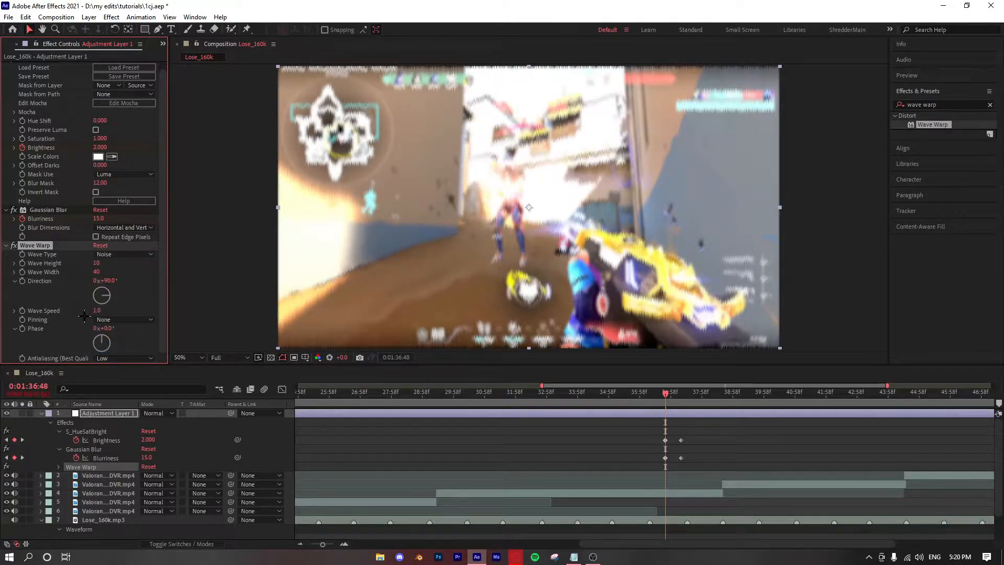
left_click(109, 281)
type("180")
key("Return")
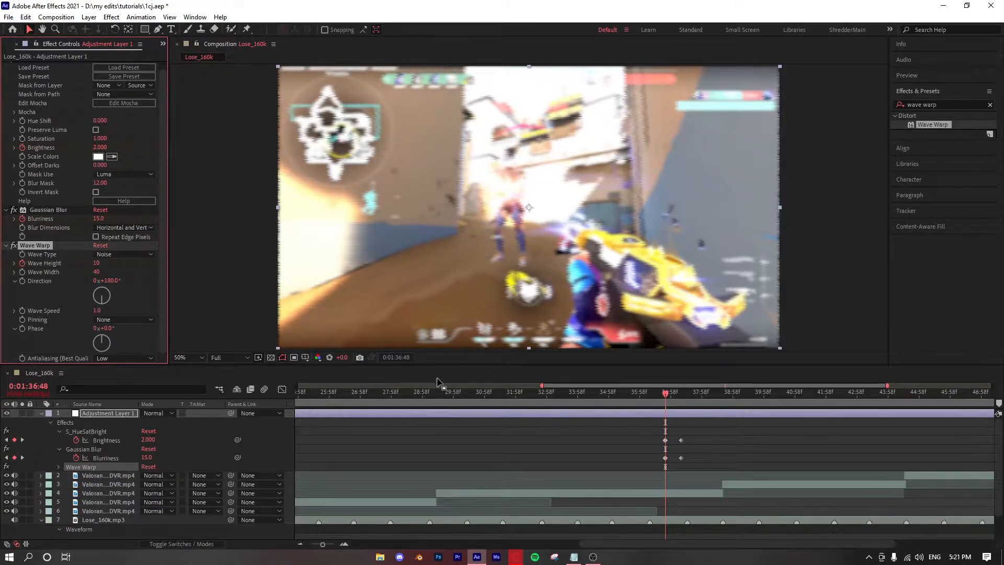
- Keyframe Wave Height at 0:01:36:48 and three frames earlier at 0:01:36:45, with the adjustment layer's animated properties shown
key("u")
key("u")
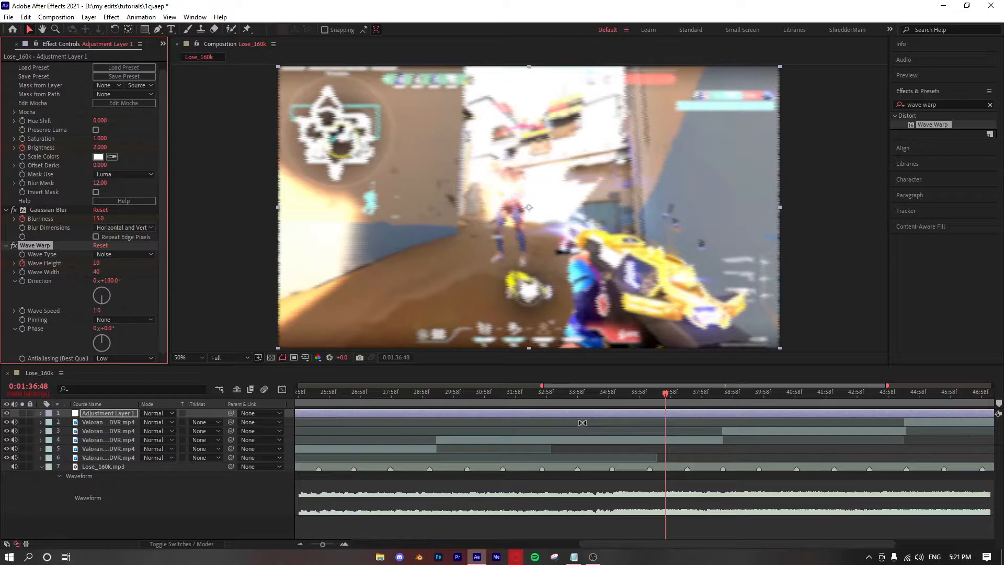
left_click(345, 544)
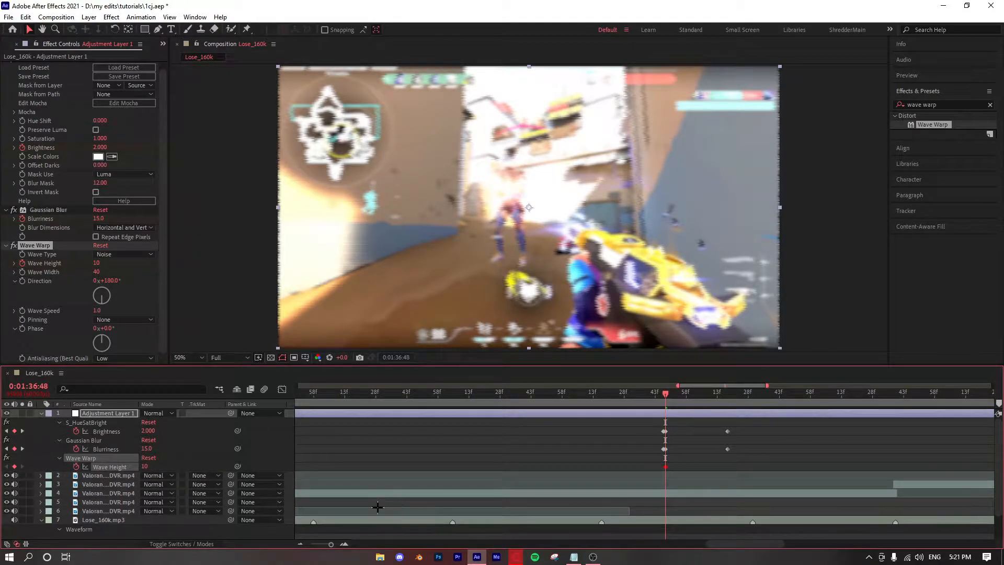
key("Page_Up")
key("Page_Up")
key("Page_Up")
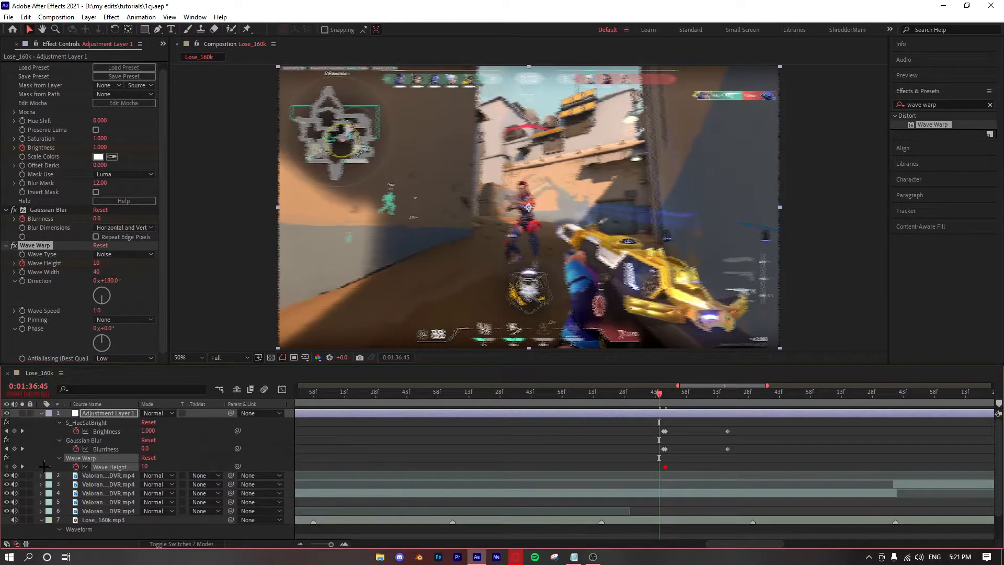
left_click(22, 466)
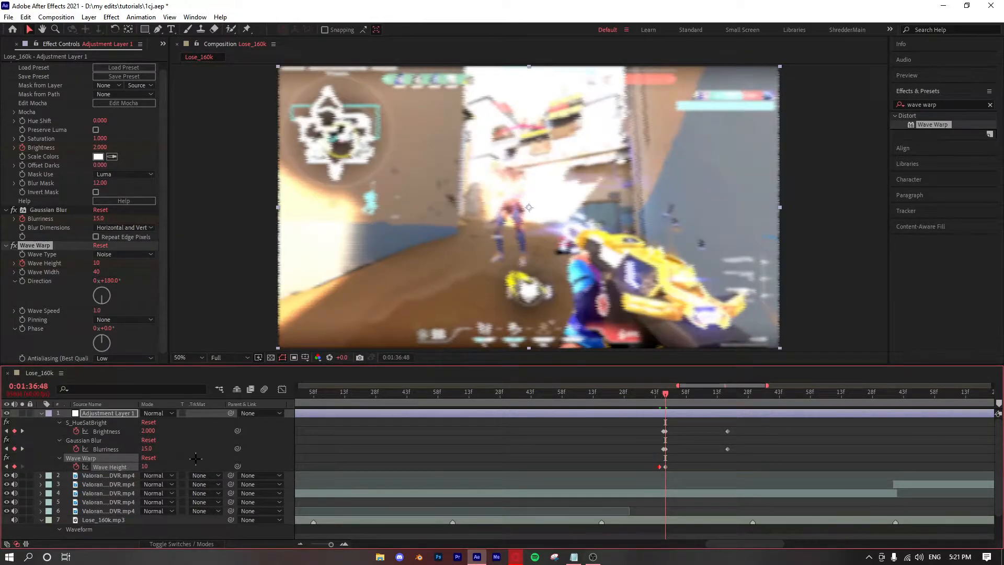
- Add a Wave Height keyframe at 0:01:37:18 and set the first and last Wave Height keyframes to 0
key("space")
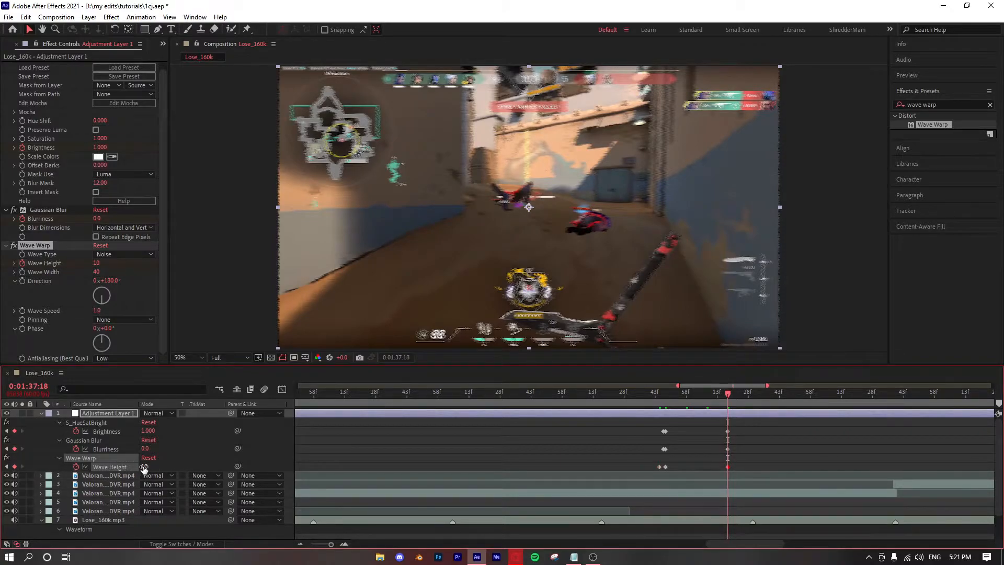
left_click(7, 466)
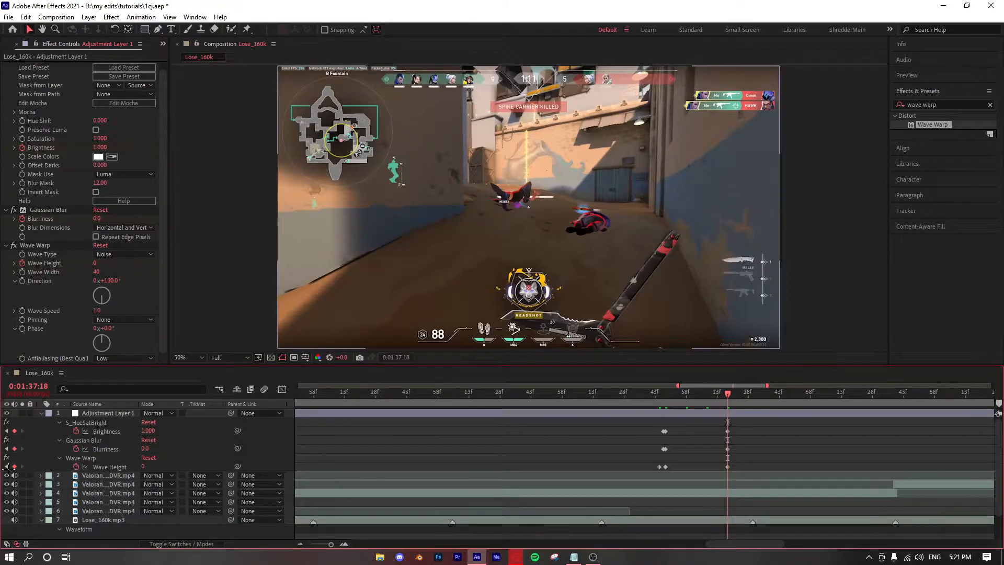
left_click(7, 466)
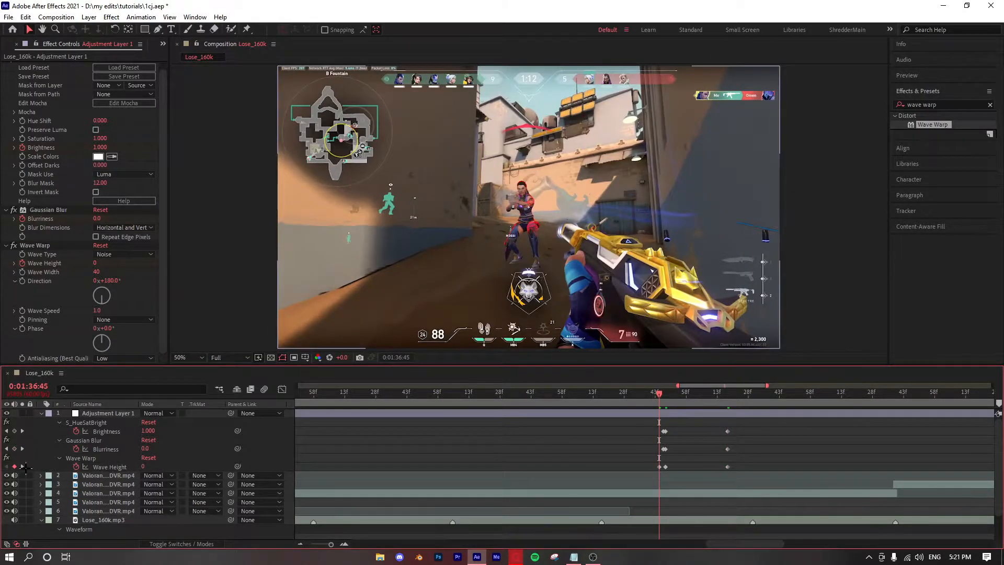
- Set the middle Wave Height keyframe at 0:01:36:48 to 20
left_click(22, 466)
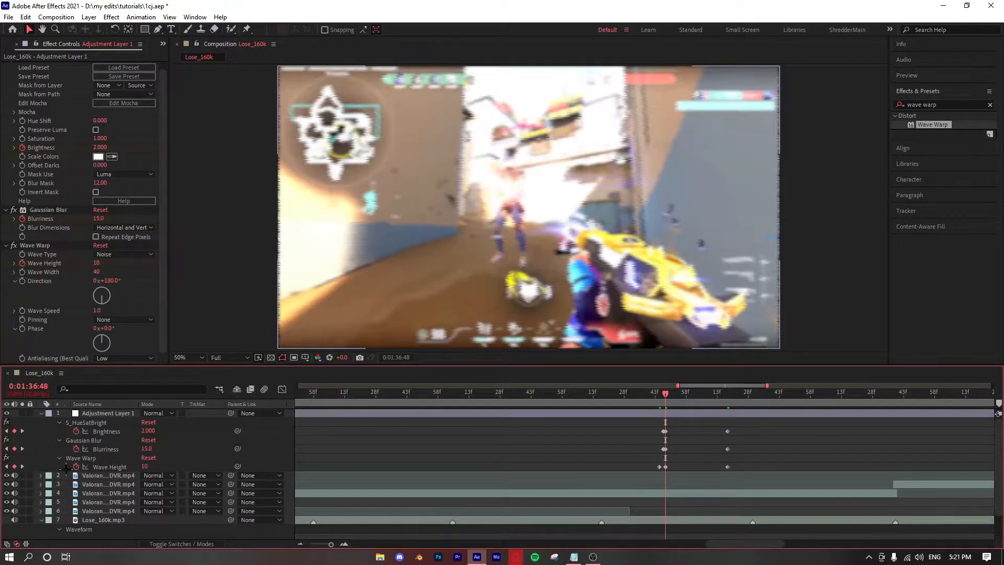
left_click_drag(144, 466, 156, 466)
left_click(142, 465)
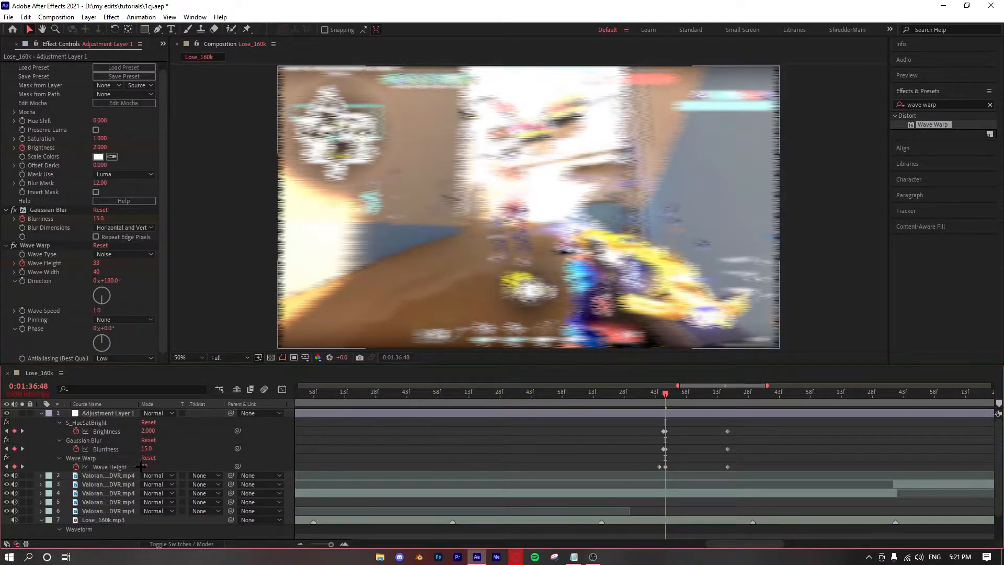
left_click(143, 465)
type("20")
key("Return")
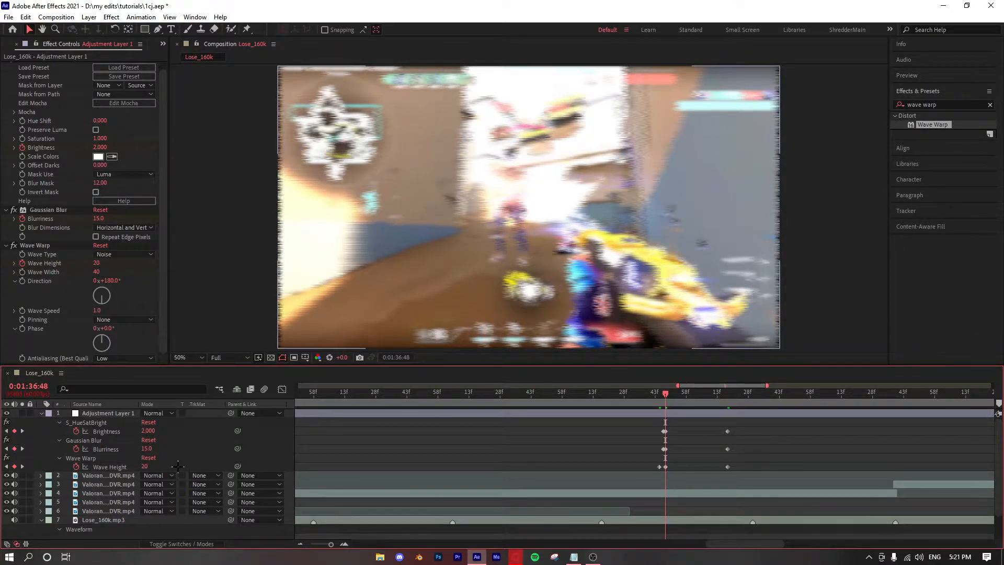
- Preview the combined brightness, blur and wave warp flash around 0:01:36:48
left_click(656, 409)
key("space")
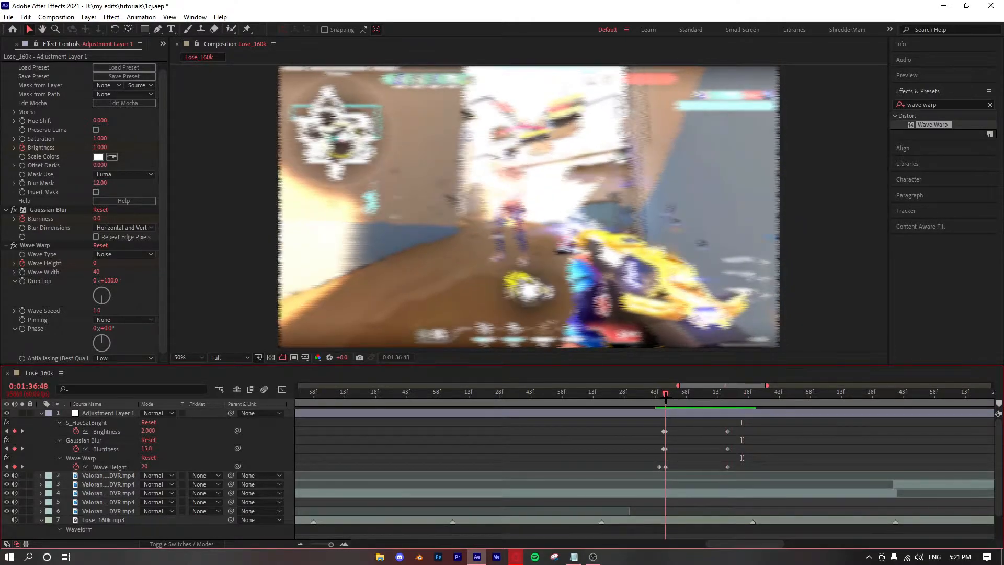
left_click_drag(704, 397, 665, 391)
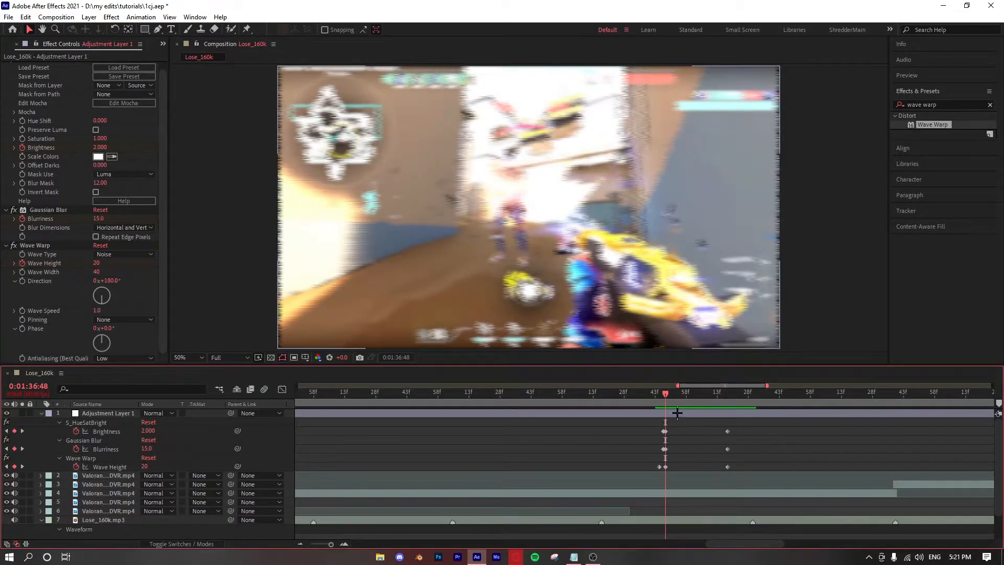
- Add Scale keyframes to the layer 4 gameplay clip at 0:01:36:47, 0:01:36:48 and 0:01:37:18
scroll(674, 419, "down", 3)
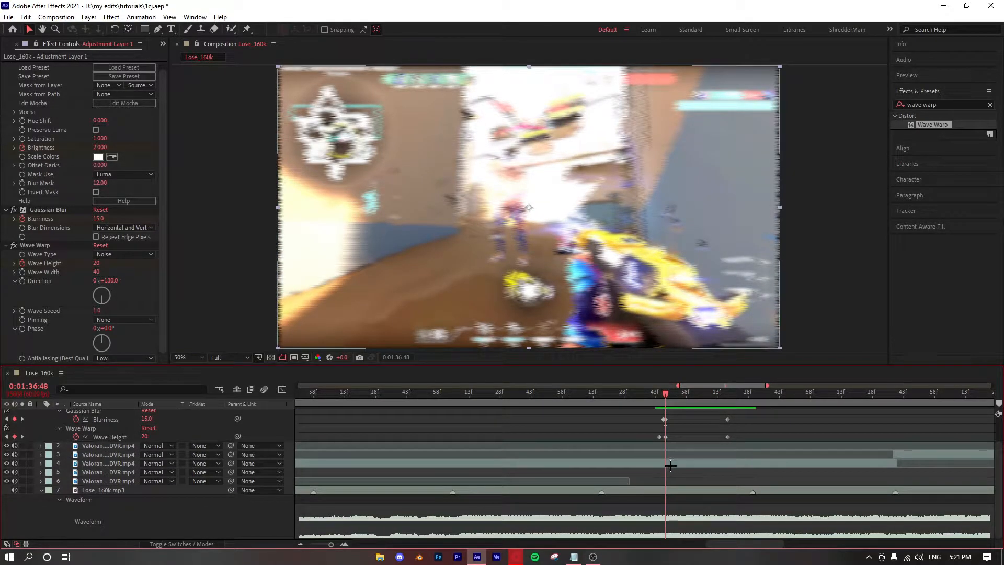
left_click(672, 461)
scroll(664, 455, "up", 3)
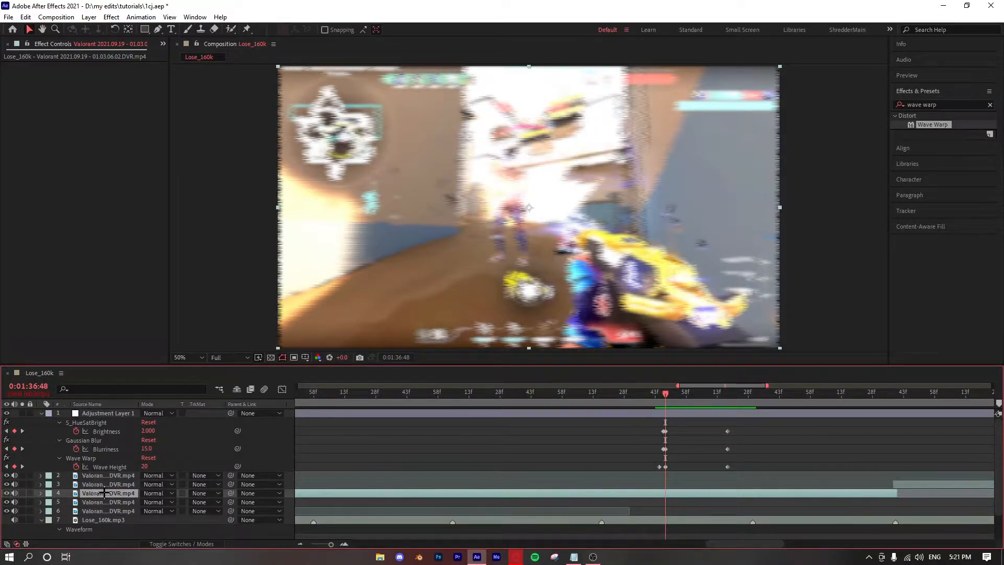
key("s")
left_click(67, 502)
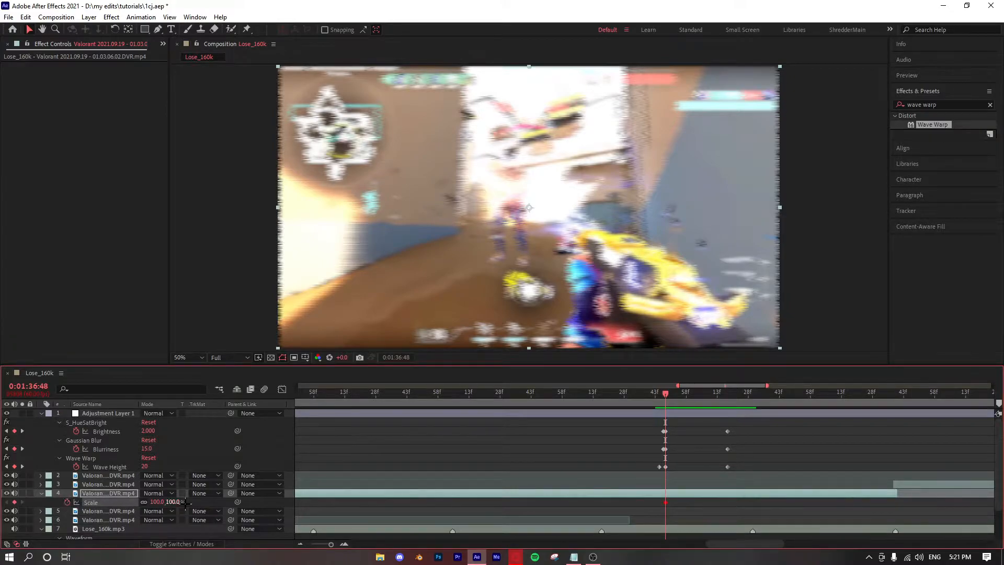
key("Page_Up")
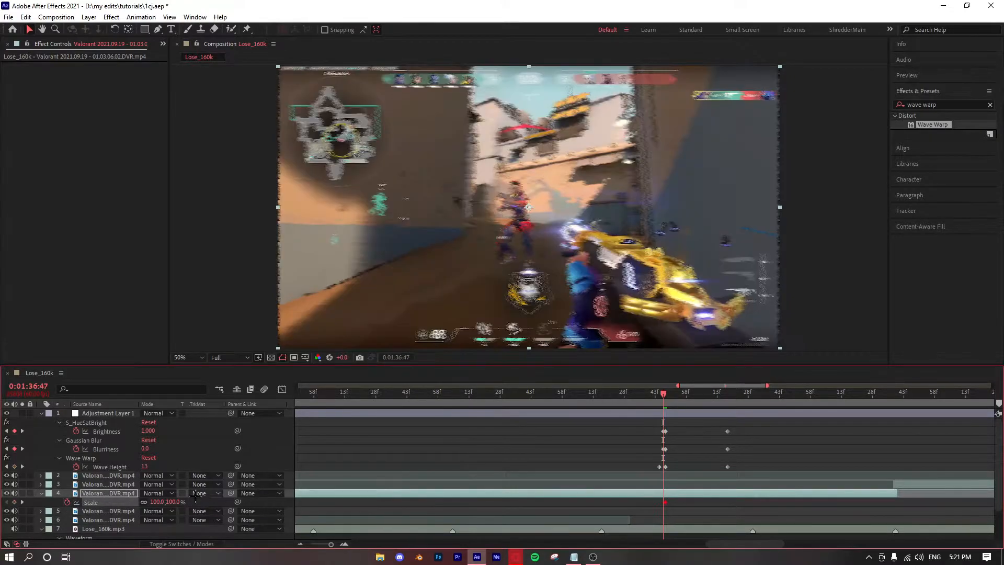
left_click(22, 502)
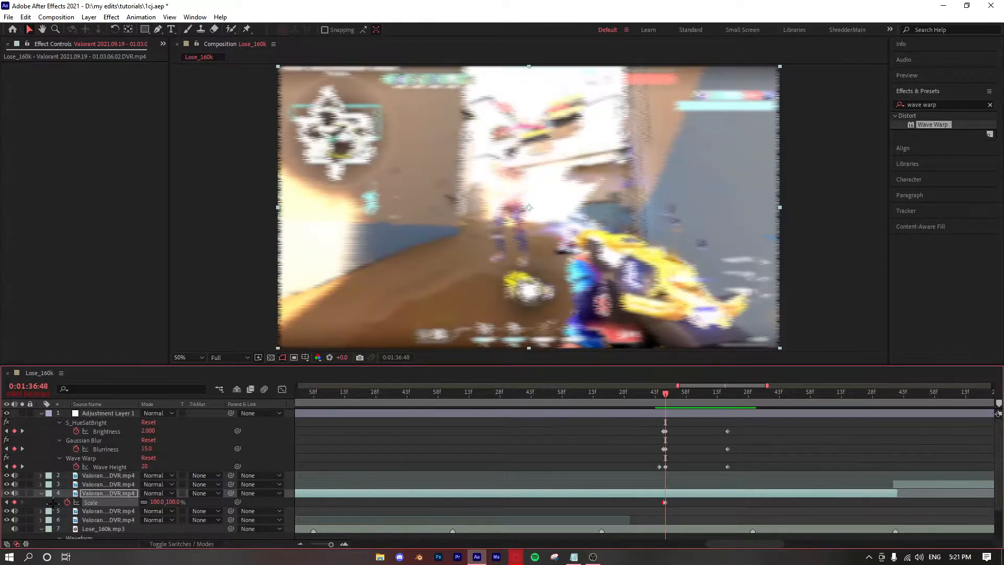
key("k")
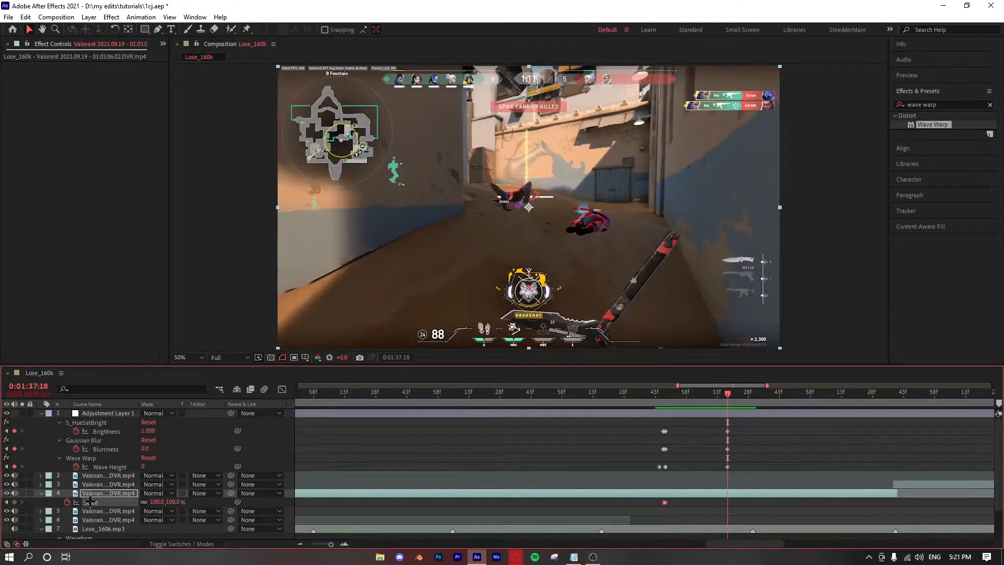
- Set the clip's middle Scale keyframe at 0:01:36:48 to 120%
left_click(7, 502)
left_click(158, 502)
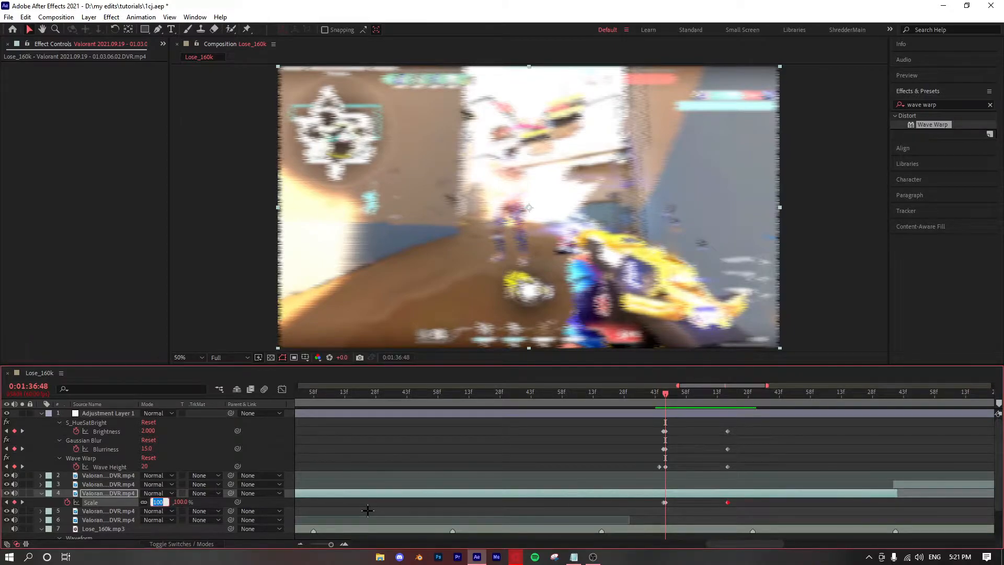
type("120")
key("Return")
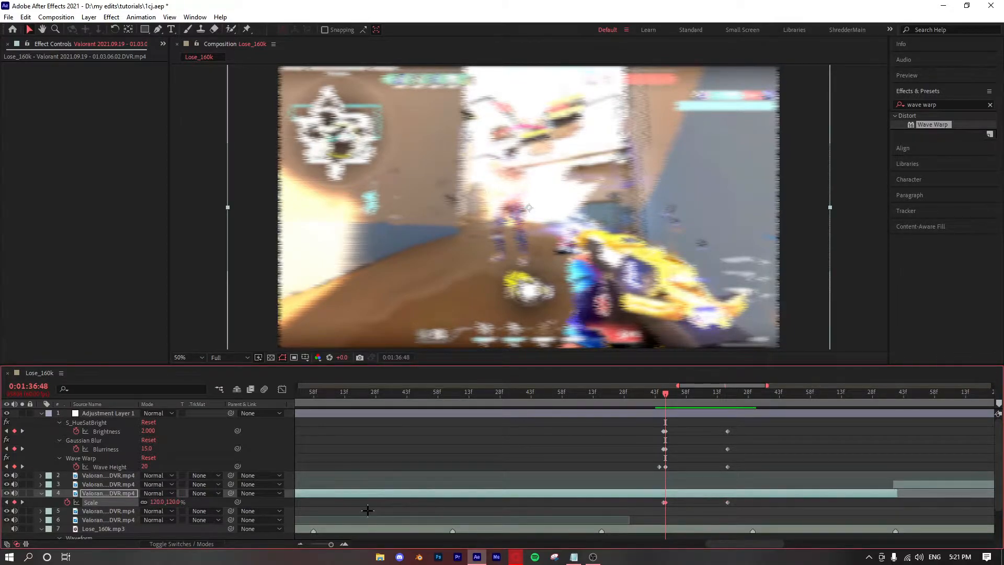
- Preview the scale pulse together with the flash, starting shortly before 0:01:36:48
left_click_drag(665, 393, 614, 391)
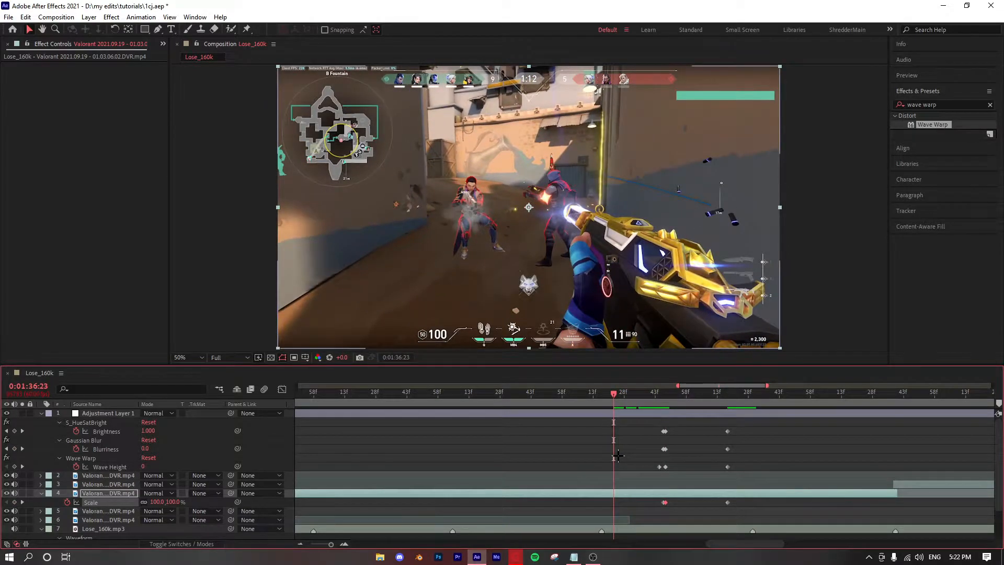
left_click(632, 393)
key("space")
left_click(645, 393)
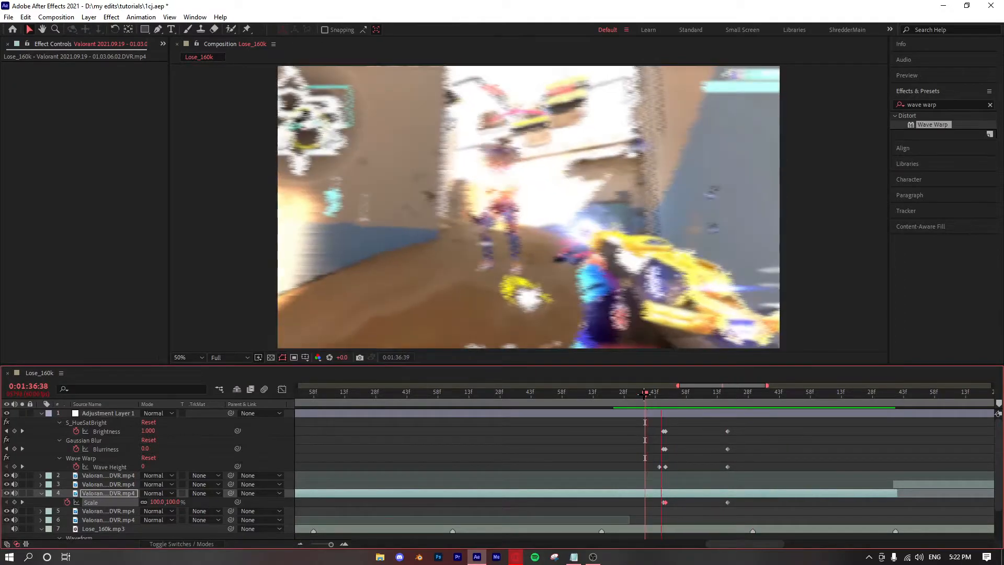
- Copy the Brightness, Blurriness and Wave Height keyframes of the 0:01:36:48 flash and paste them at the gunshot at 0:01:47:17
left_click_drag(331, 544, 290, 541)
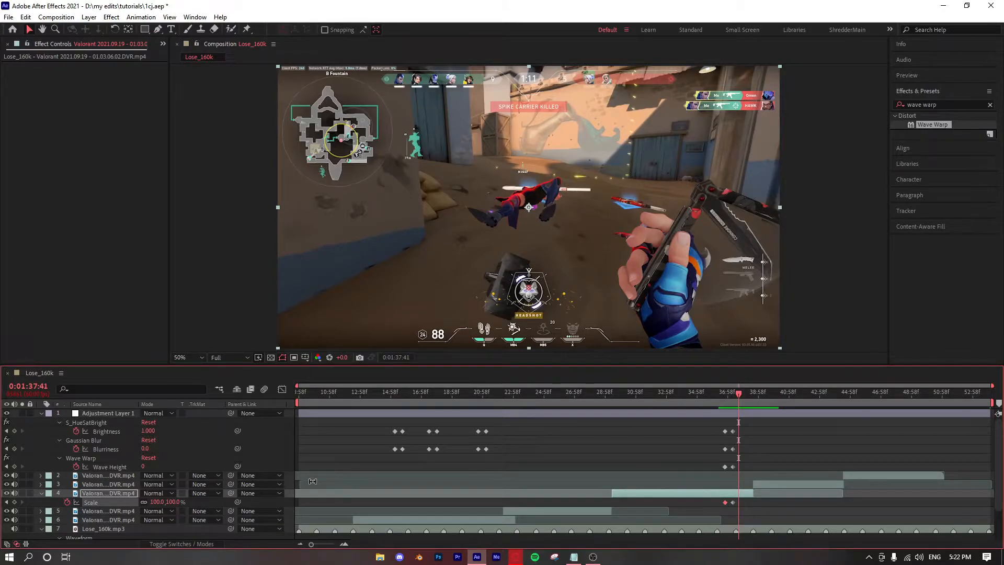
left_click(881, 384)
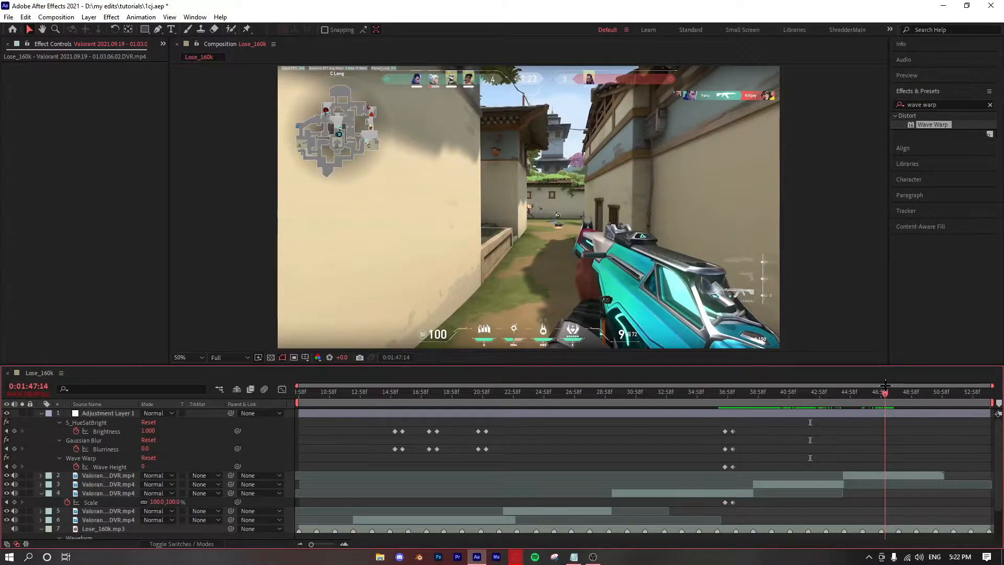
left_click_drag(881, 384, 897, 372)
left_click_drag(714, 425, 742, 467)
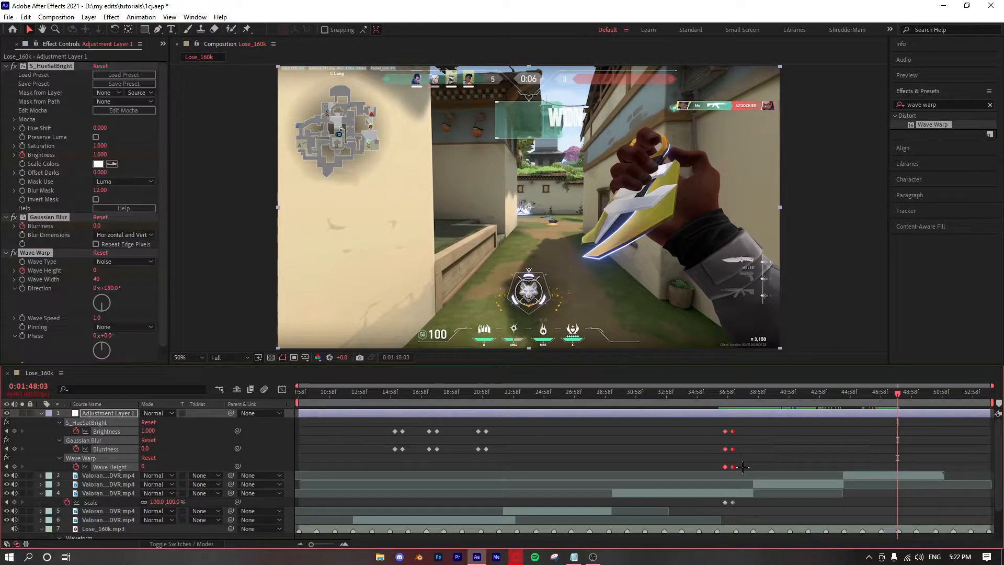
left_click(896, 392)
left_click_drag(896, 392, 885, 392)
left_click(885, 392)
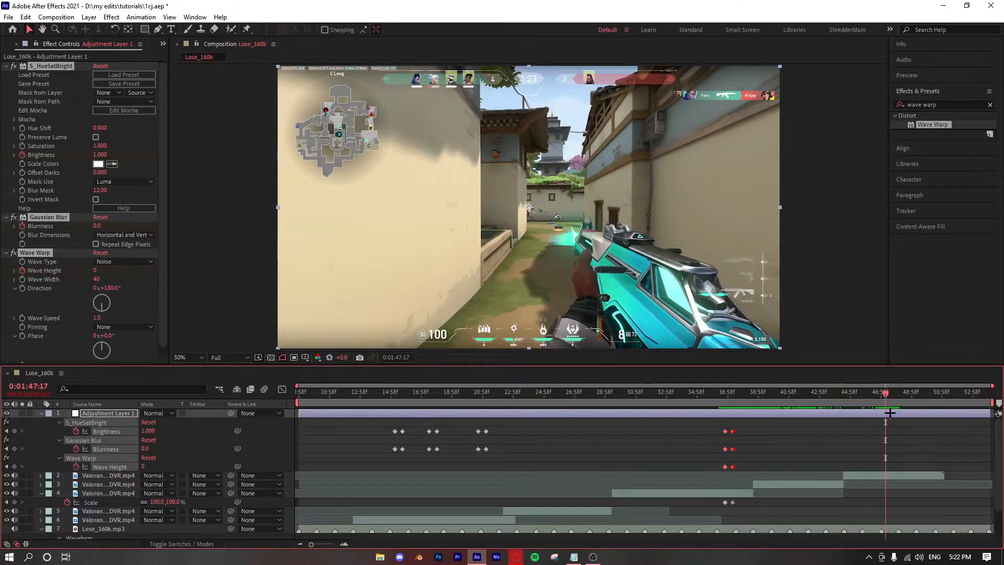
- Split the layer 2 gameplay clip at 0:01:47:38, within the pasted flash
left_click_drag(885, 392, 888, 392)
left_click(884, 476)
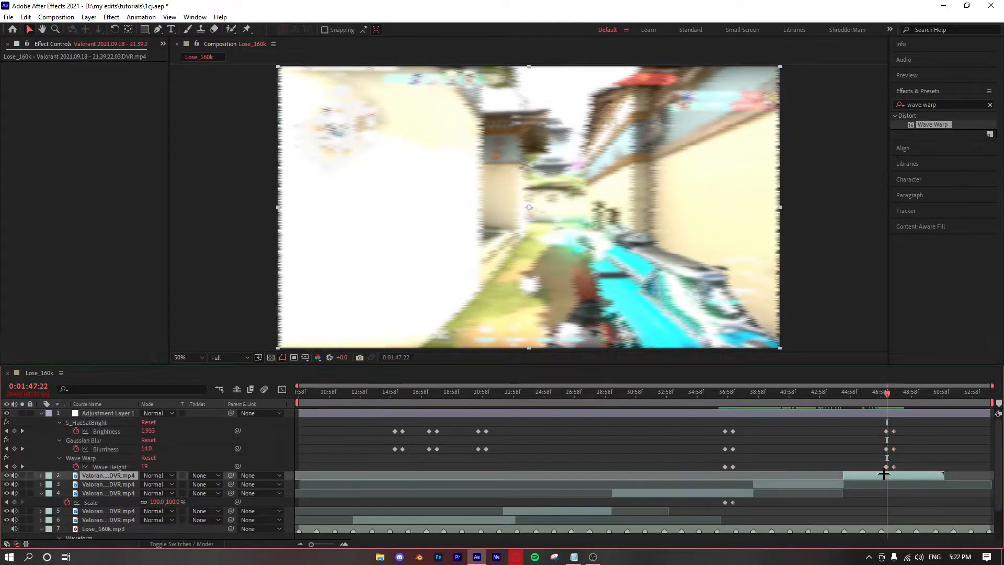
left_click(889, 392)
left_click_drag(889, 392, 890, 392)
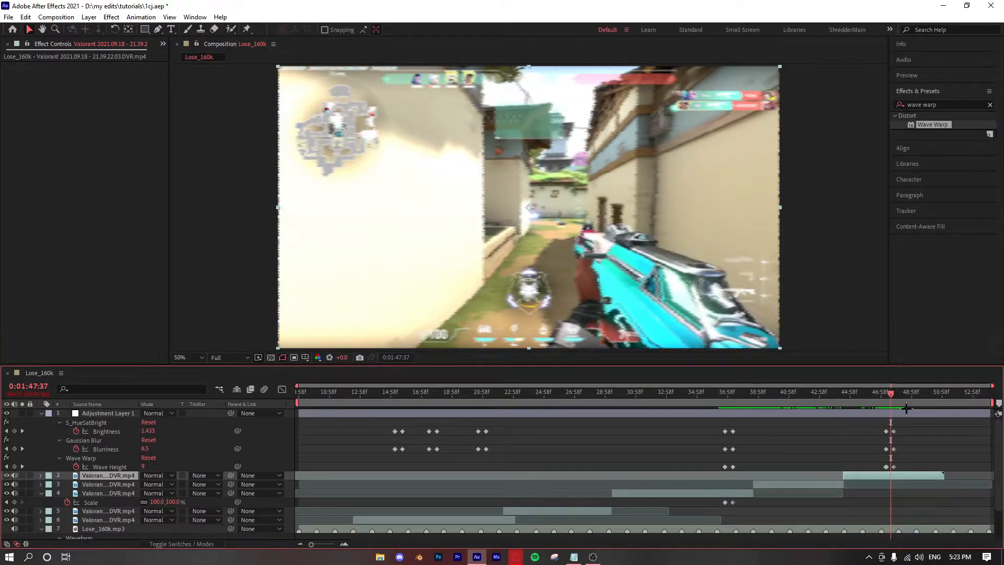
key("Page_Down")
left_click(899, 486)
left_click(902, 476)
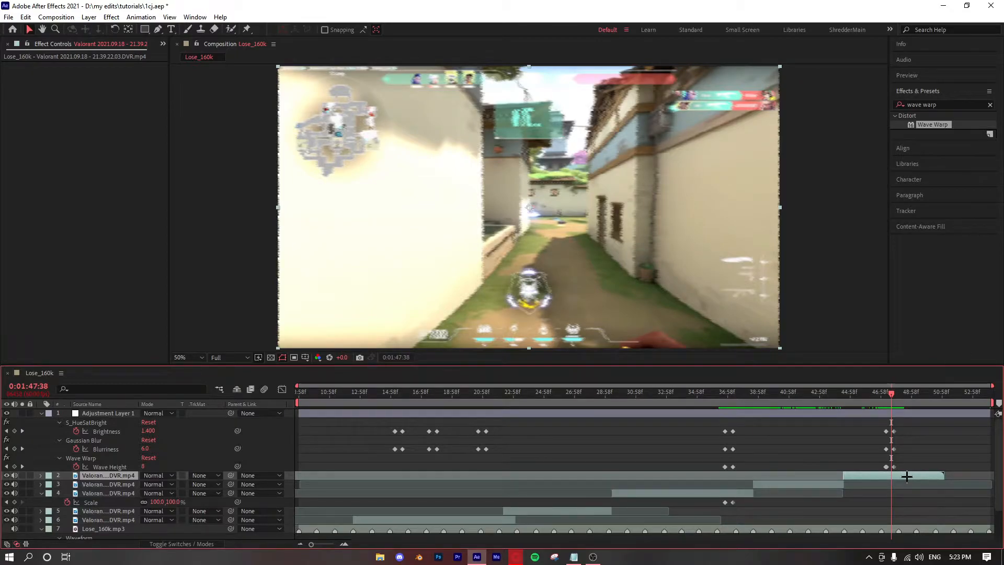
key("ctrl+shift+d")
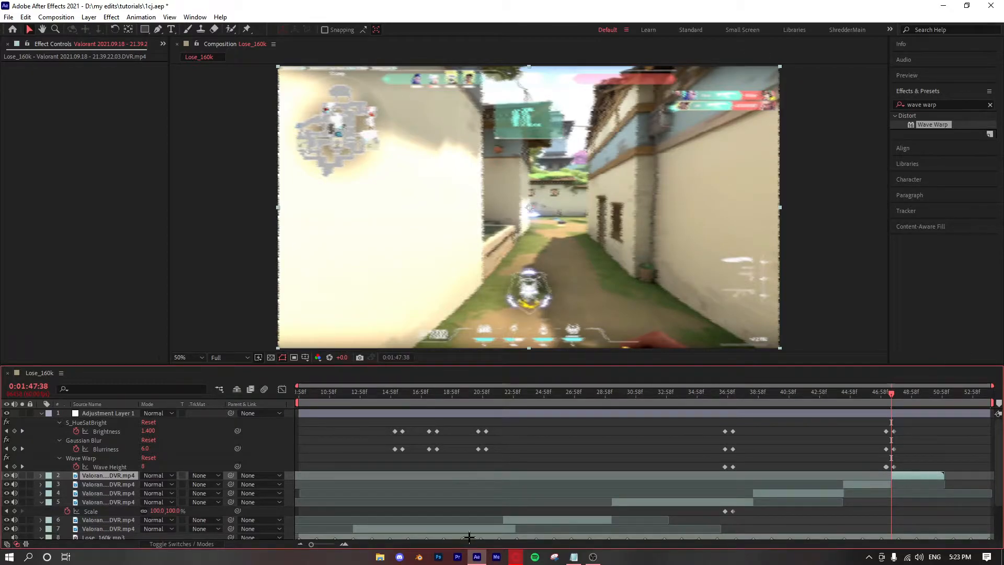
- Split the remaining part of the gameplay clip again at 0:01:48:03
left_click(344, 544)
left_click(344, 544)
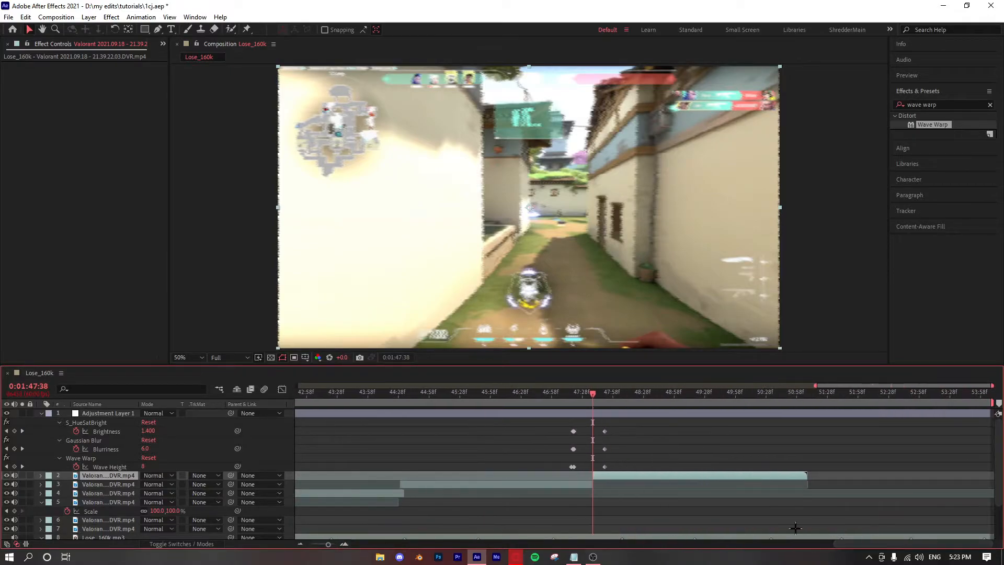
left_click_drag(593, 393, 618, 382)
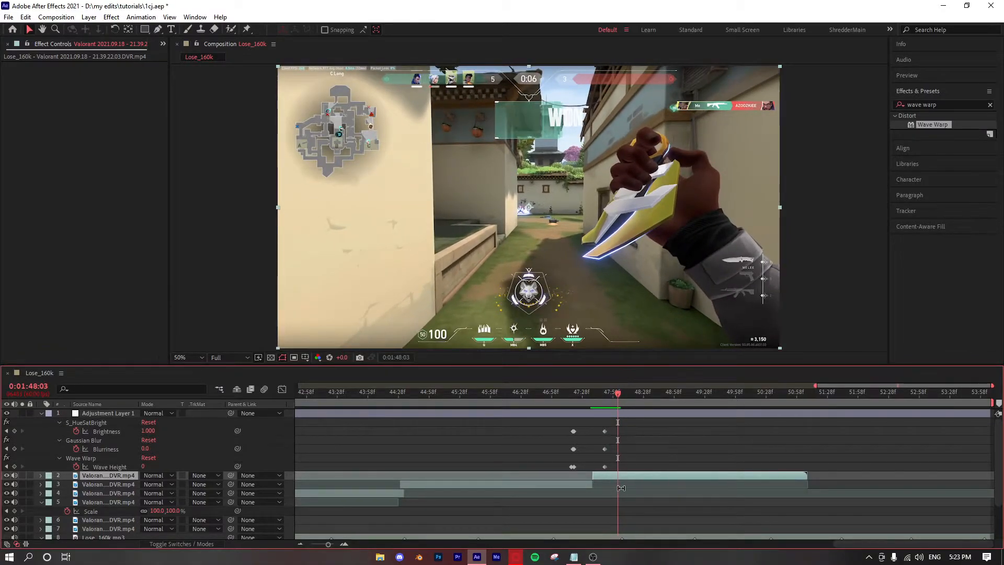
key("ctrl+shift+d")
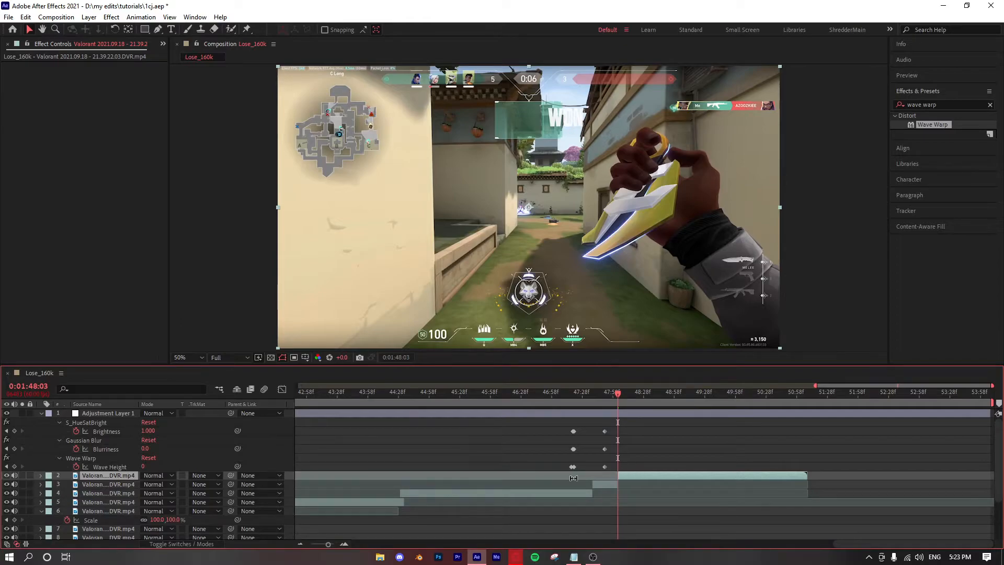
- Enable time remapping on the short middle clip piece and add Time Remap keyframes at 0:01:47:38 and 0:01:48:02
left_click(118, 484)
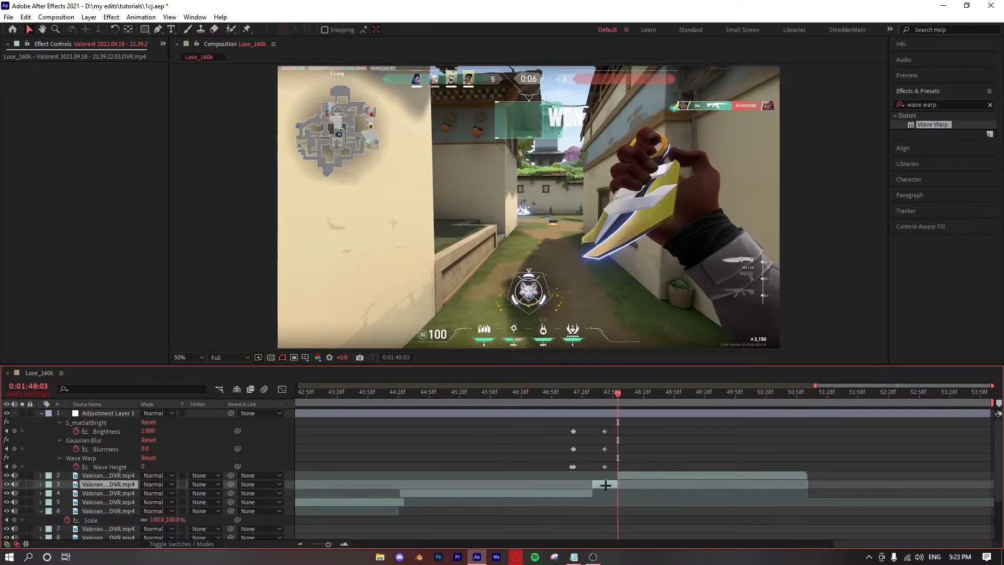
key("ctrl+alt+t")
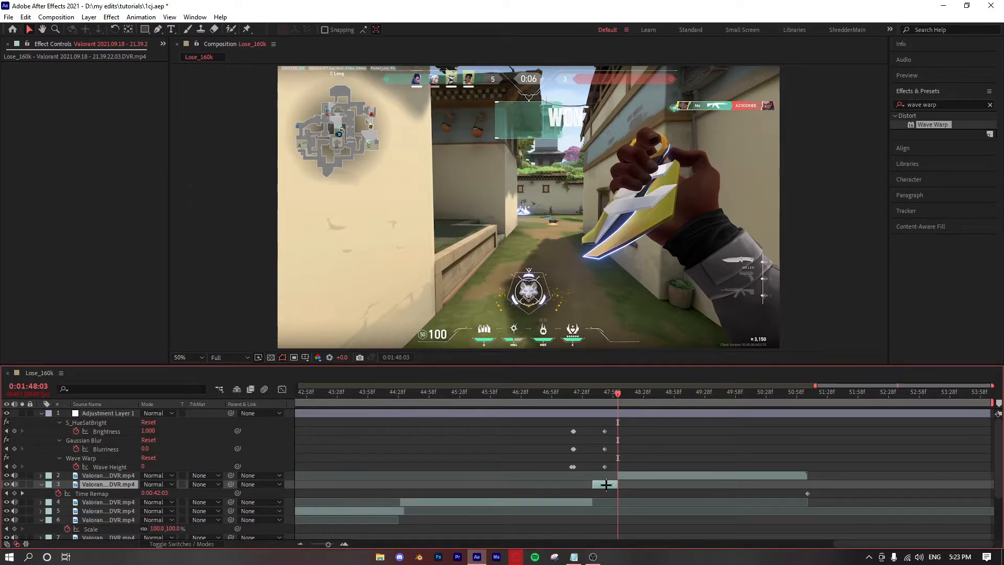
key("i")
left_click(14, 492)
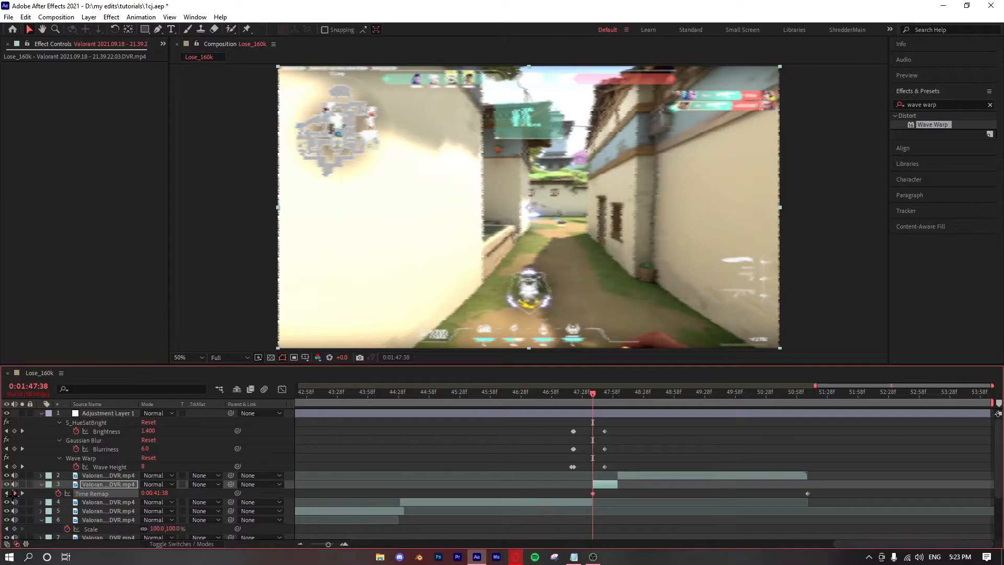
key("shift+Page_Down")
key("shift+Page_Down")
left_click(14, 492)
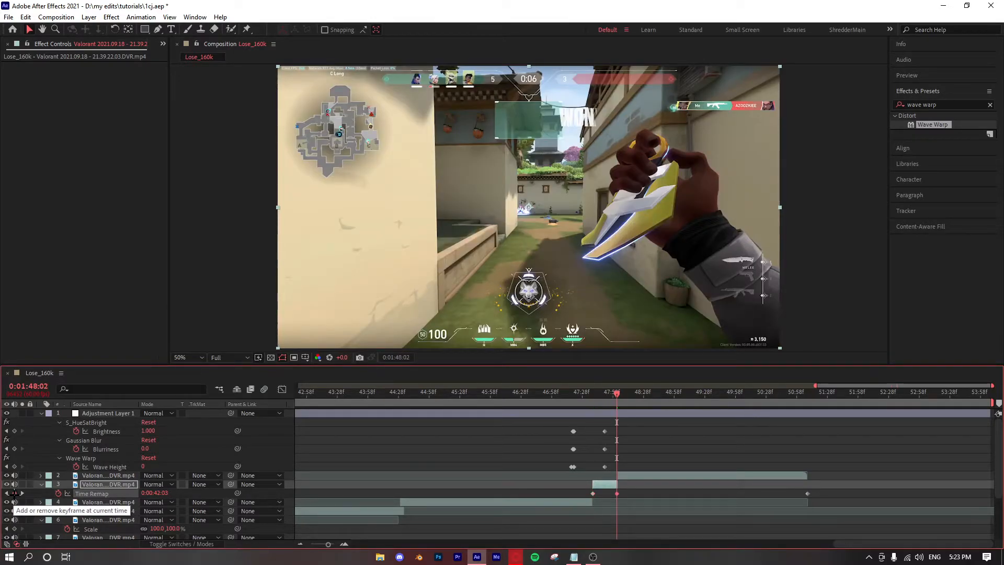
- Shift the following clip piece out of the way and extend the middle piece and its second Time Remap keyframe to the 0:01:49:18 beat marker
scroll(650, 496, "down", 3)
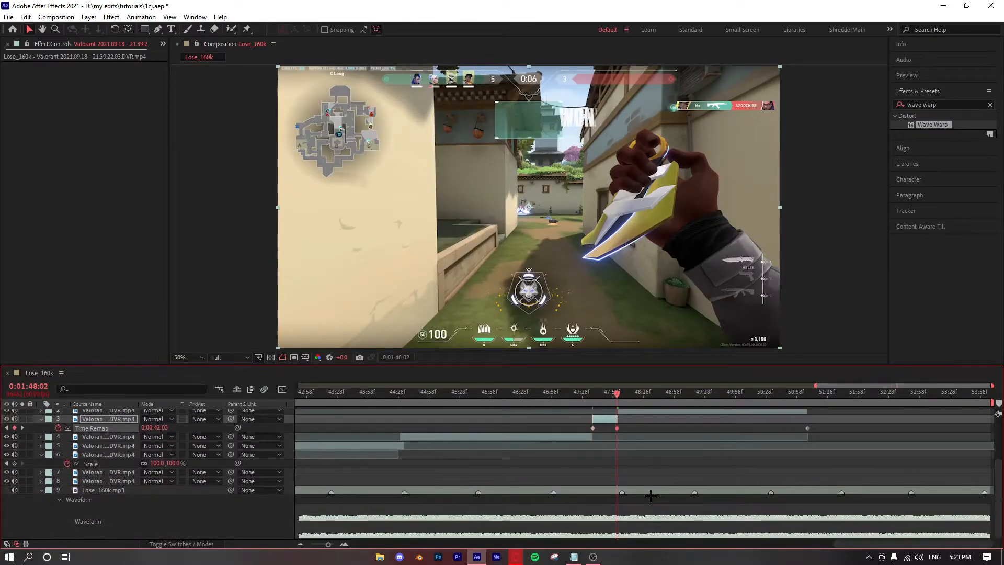
scroll(650, 448, "up", 1)
left_click(642, 438)
left_click_drag(615, 454, 694, 454)
left_click(612, 444)
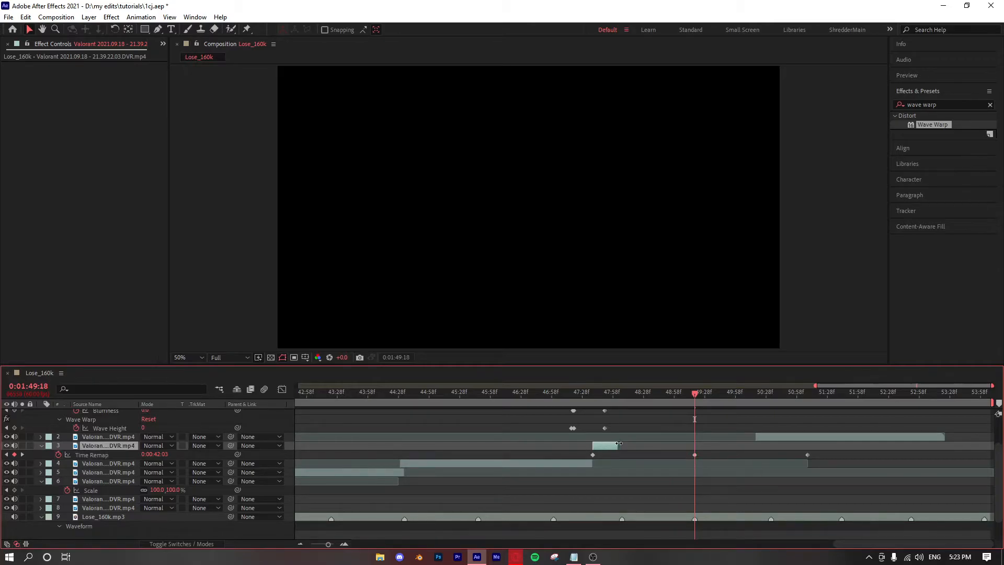
left_click_drag(618, 445, 686, 448)
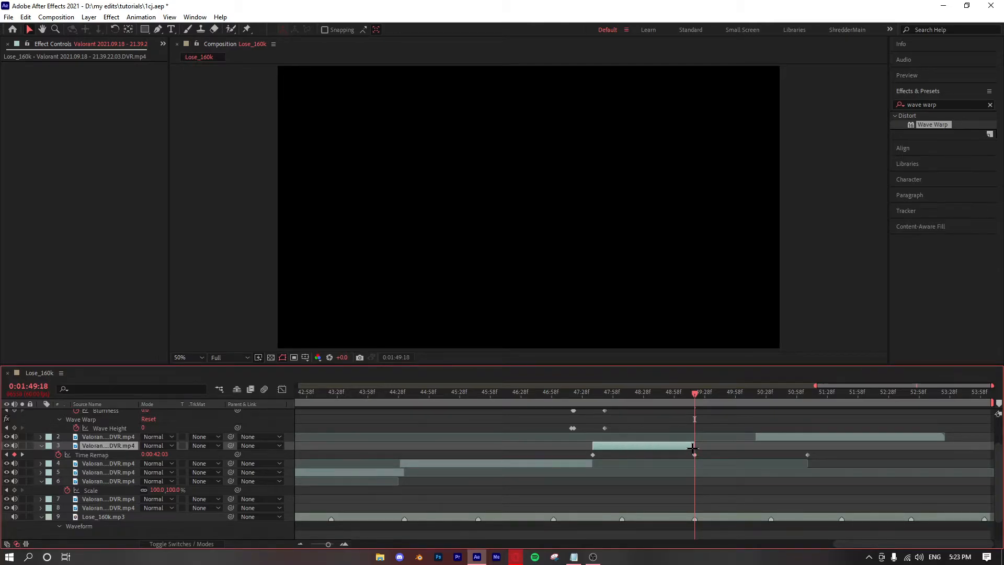
- Move the last clip piece back to start at 0:01:49:18 and preview the slowed section
key("i")
key("space")
left_click_drag(766, 435, 698, 435)
left_click_drag(661, 392, 586, 392)
key("space")
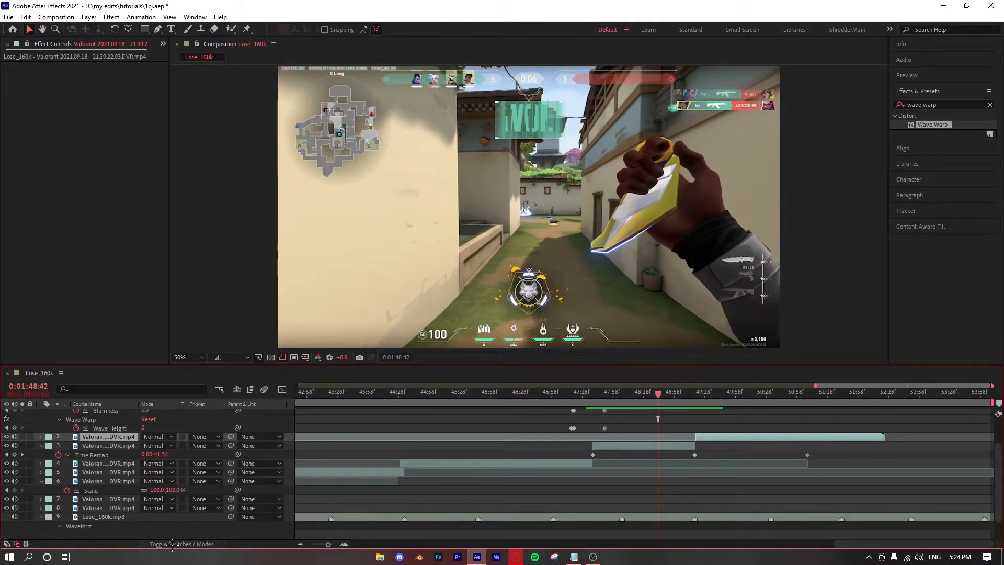
- Show the layer switches and enable frame blending on the layer 2 clip
scroll(181, 489, "up", 3)
scroll(180, 488, "down", 2)
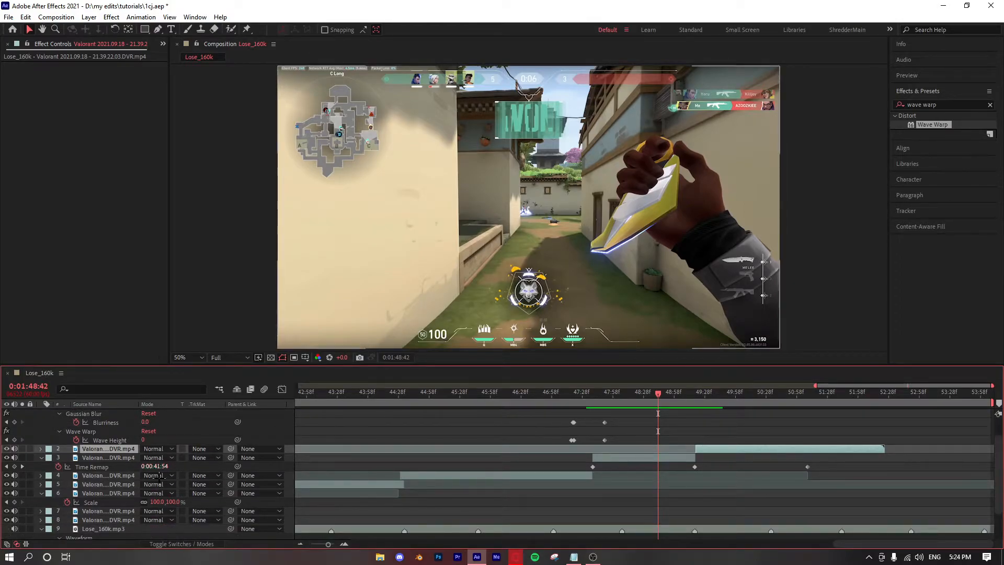
left_click(181, 544)
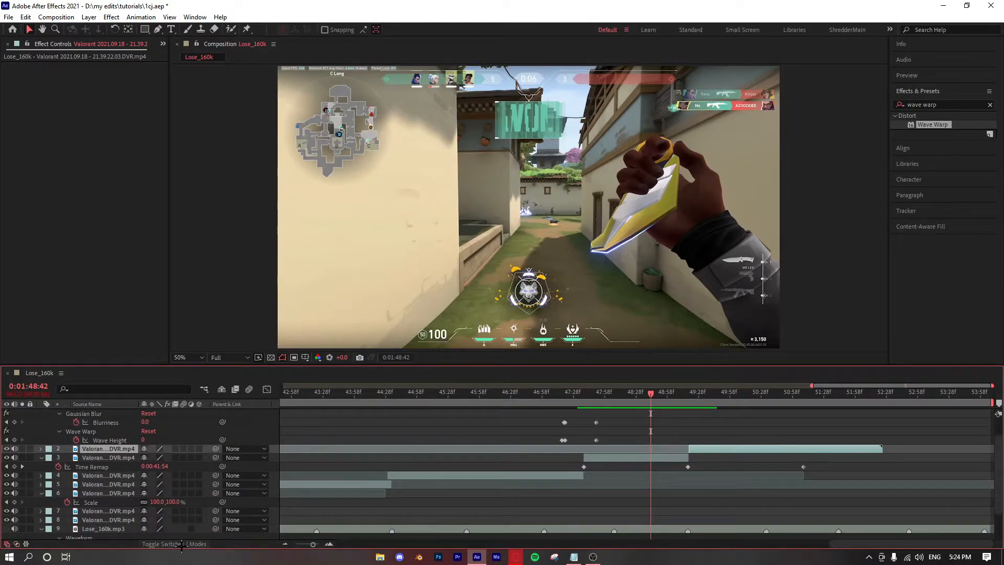
left_click(175, 448)
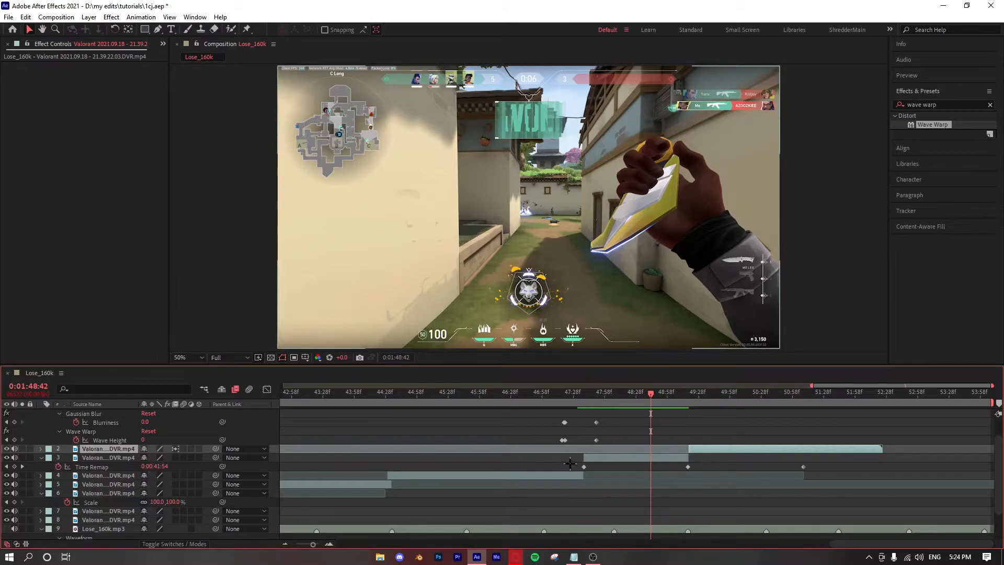
- Apply Easy Ease to the slowed clip's first two Time Remap keyframes and open their curve in the Graph Editor
left_click_drag(568, 465, 701, 466)
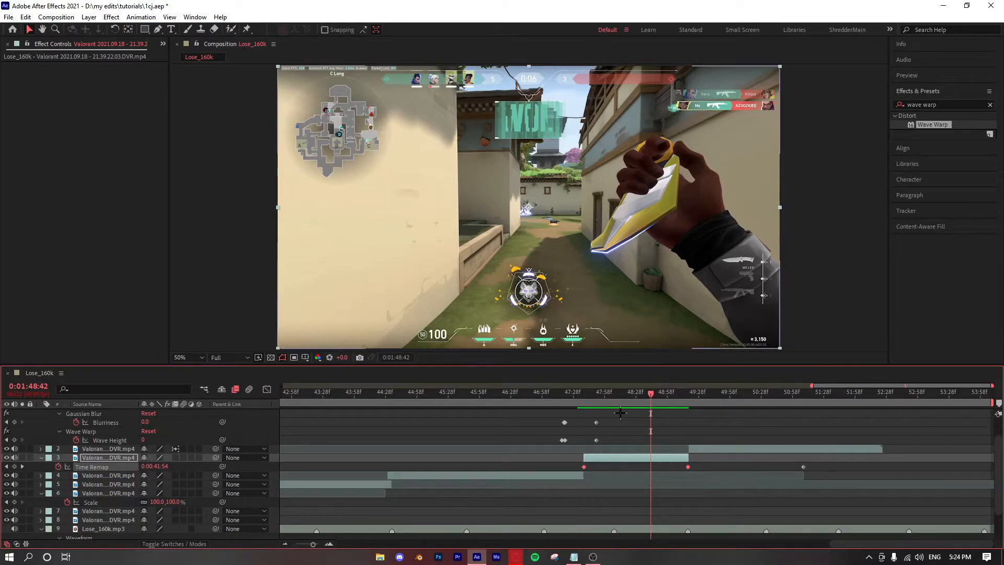
left_click(608, 466)
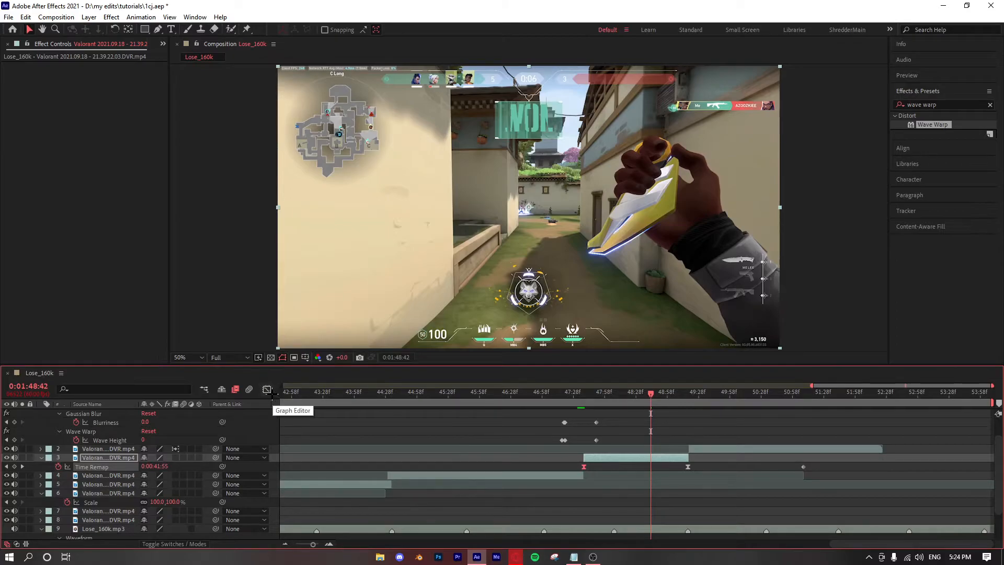
left_click(267, 388)
left_click(328, 544)
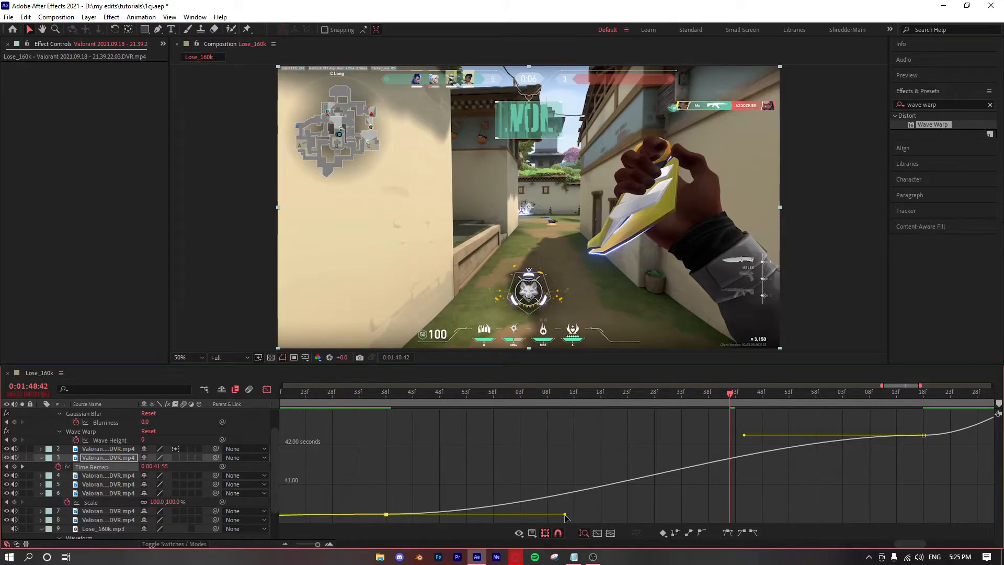
- Reshape the slowed clip's Time Remap curve so it rises steeply at both eased keyframes and runs nearly flat between them
left_click_drag(564, 515, 386, 468)
left_click_drag(743, 436, 920, 492)
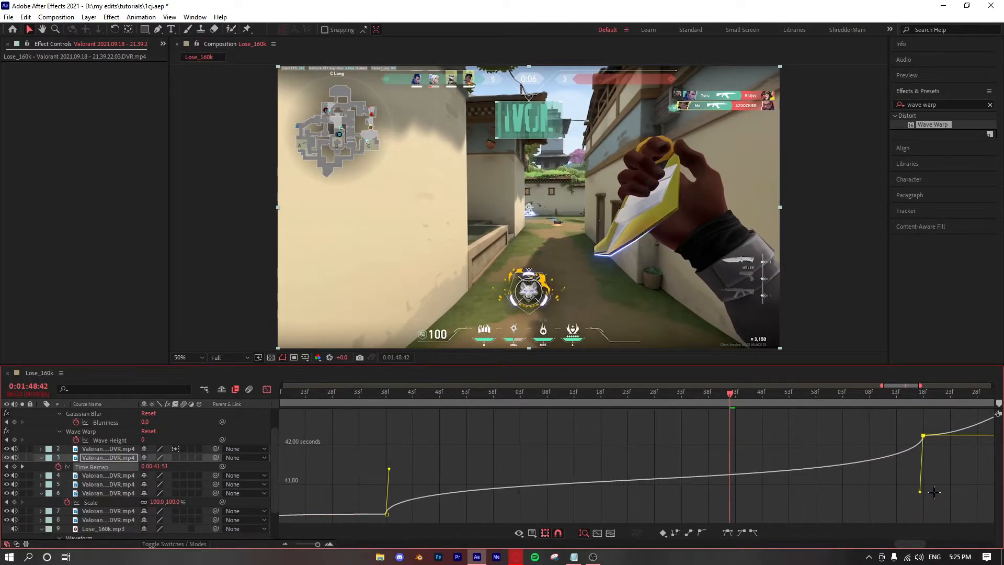
left_click_drag(390, 471, 390, 463)
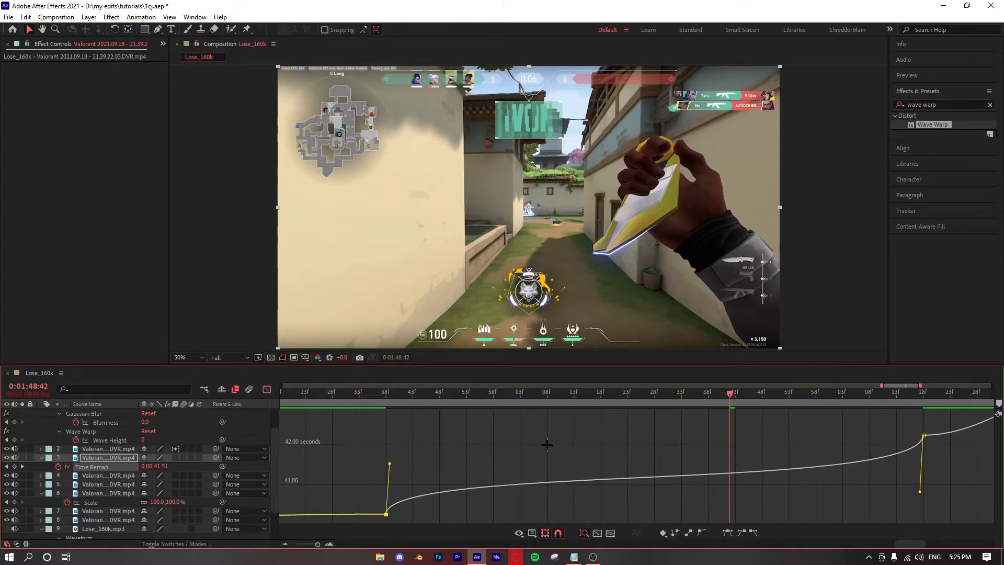
- Close the Graph Editor and play back the slow-motion section from shortly before the last gunshot flash
left_click(346, 397)
left_click_drag(317, 544, 309, 544)
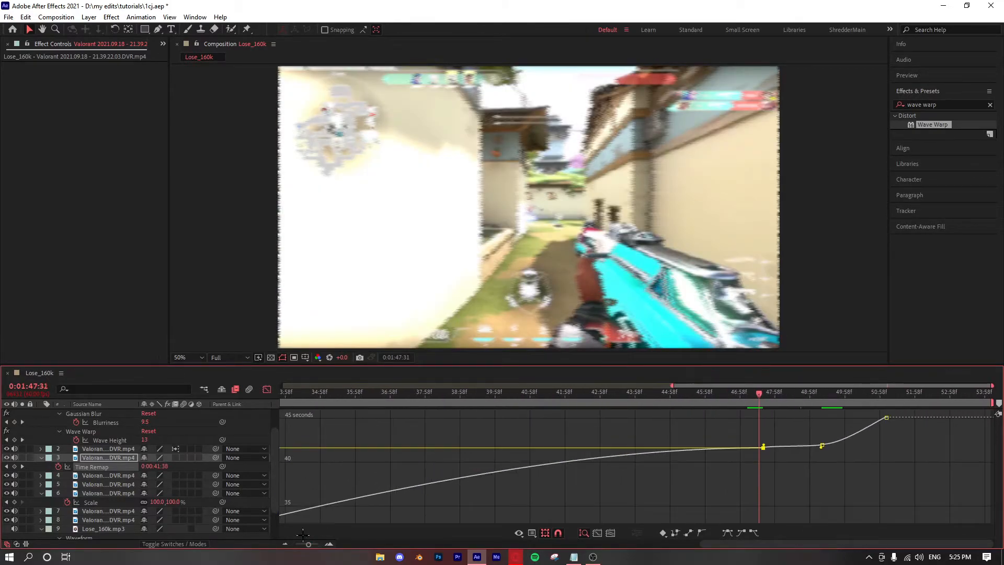
left_click(267, 389)
left_click_drag(758, 393, 752, 393)
key("space")
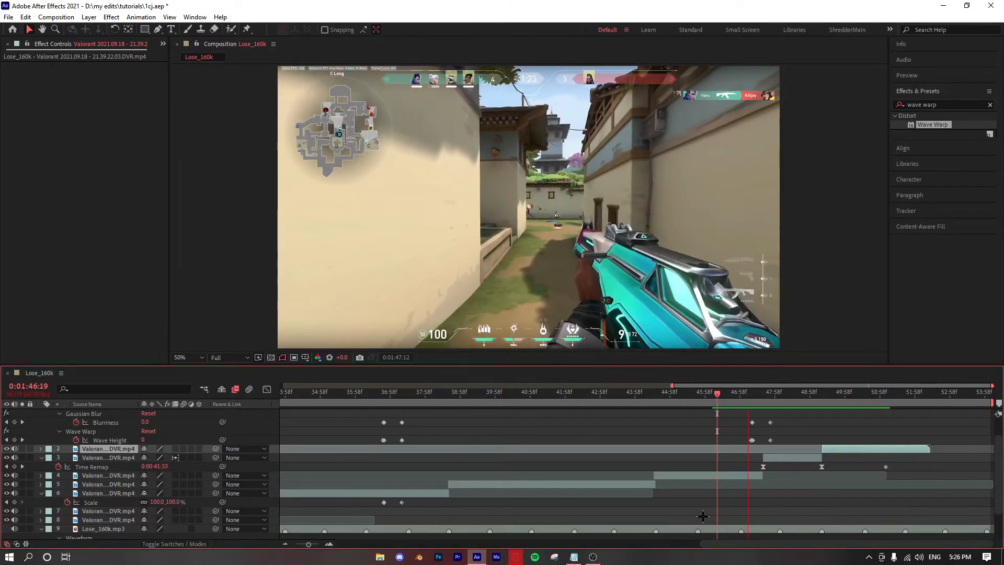
left_click(728, 394)
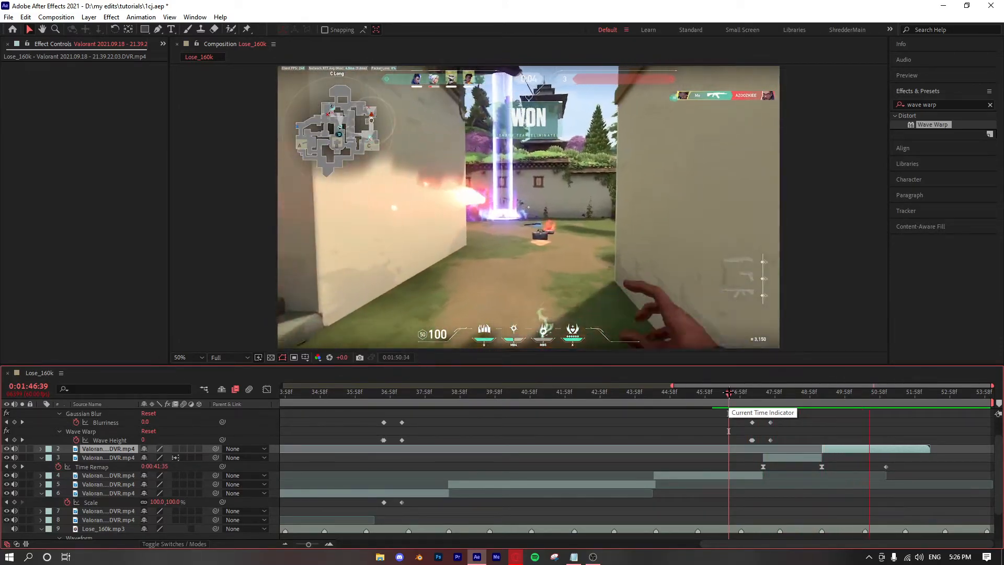
key("space")
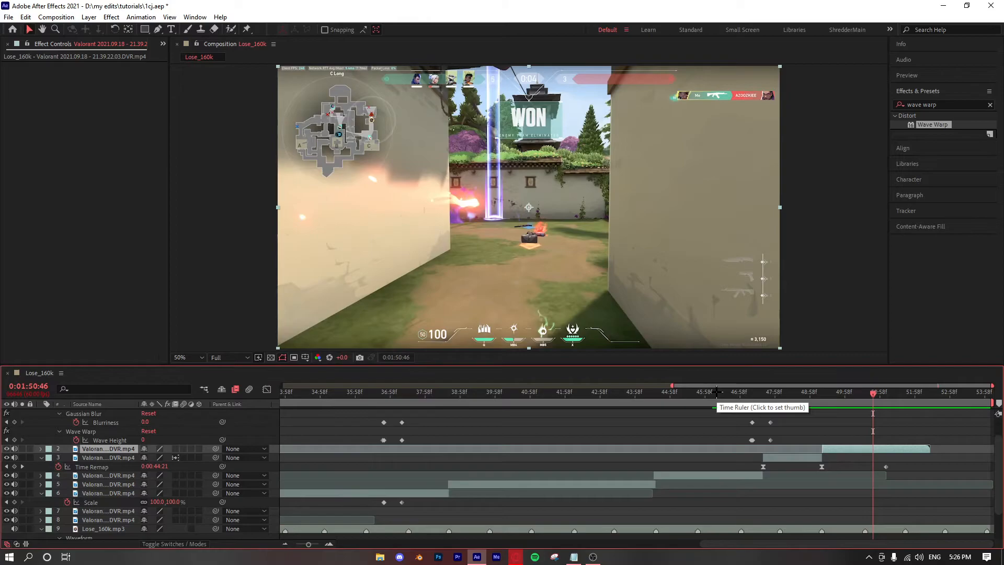
- Show the whole edit in the timeline and collapse the expanded properties of the adjustment layer, the clips and the audio layer
left_click_drag(307, 544, 296, 544)
scroll(53, 419, "up", 1)
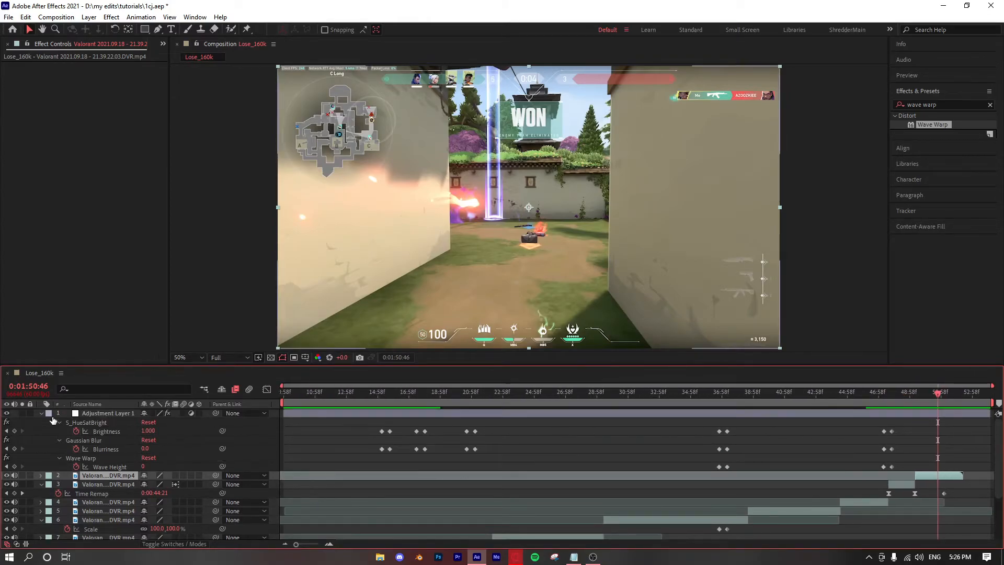
left_click(41, 413)
left_click(42, 431)
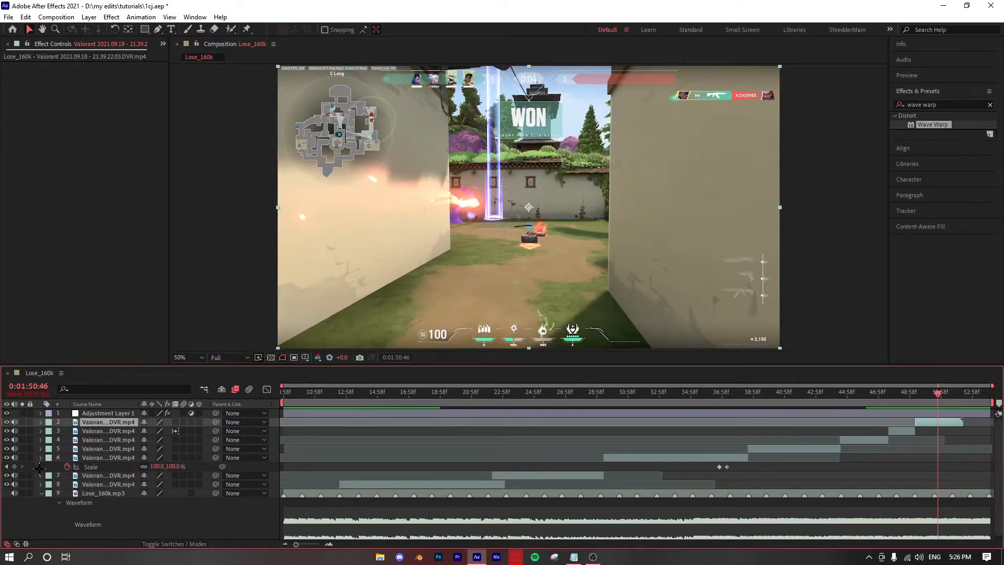
left_click(40, 457)
left_click(42, 484)
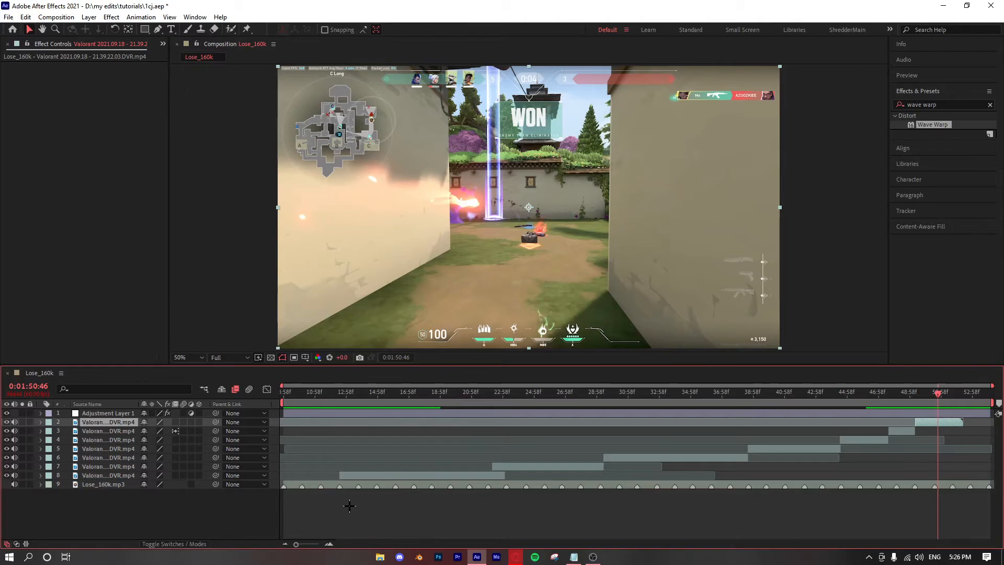
- Search the effects for rsmb and apply the RSMB motion blur effect to Adjustment Layer 1
left_click(421, 413)
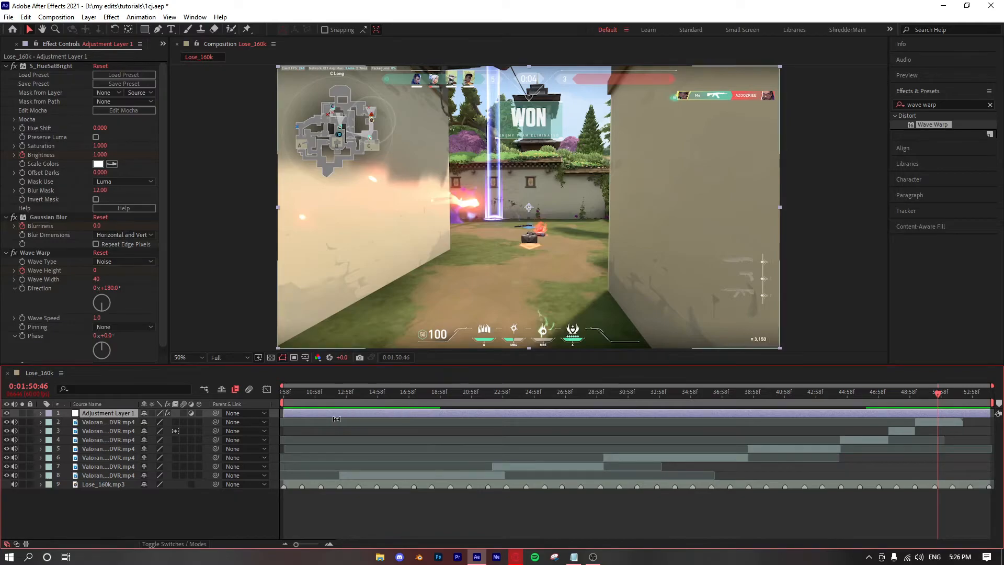
left_click(940, 104)
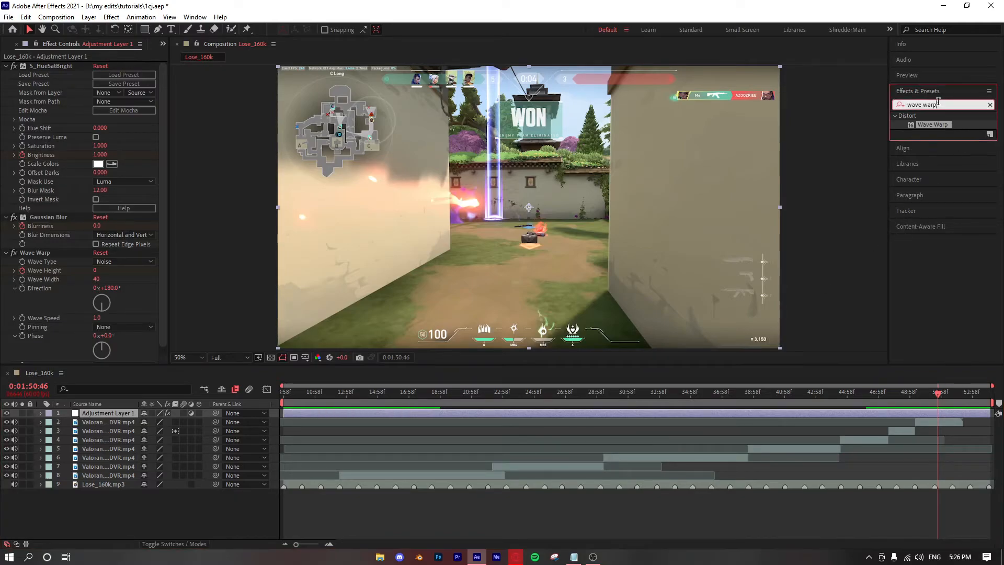
type("rsmb")
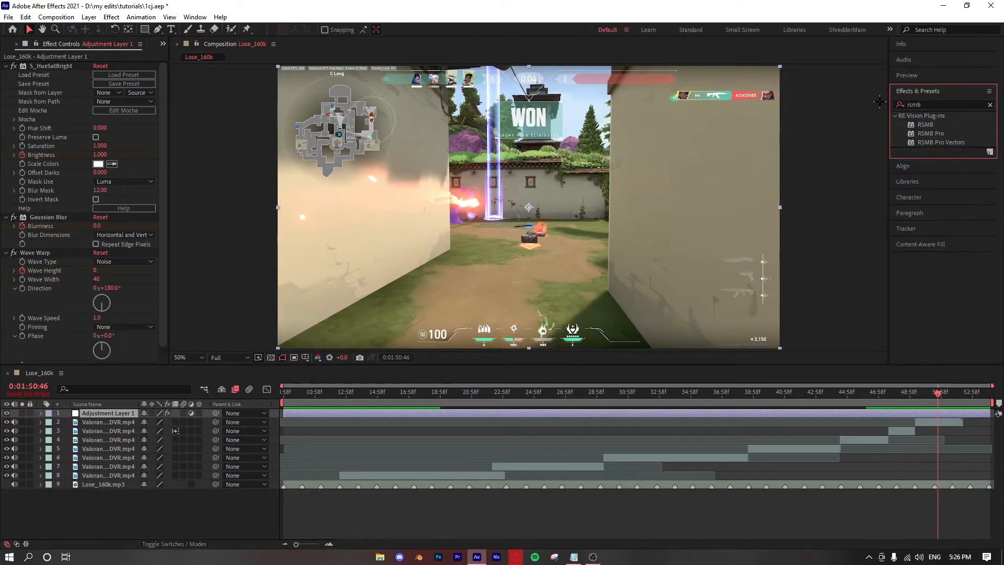
left_click_drag(924, 125, 541, 413)
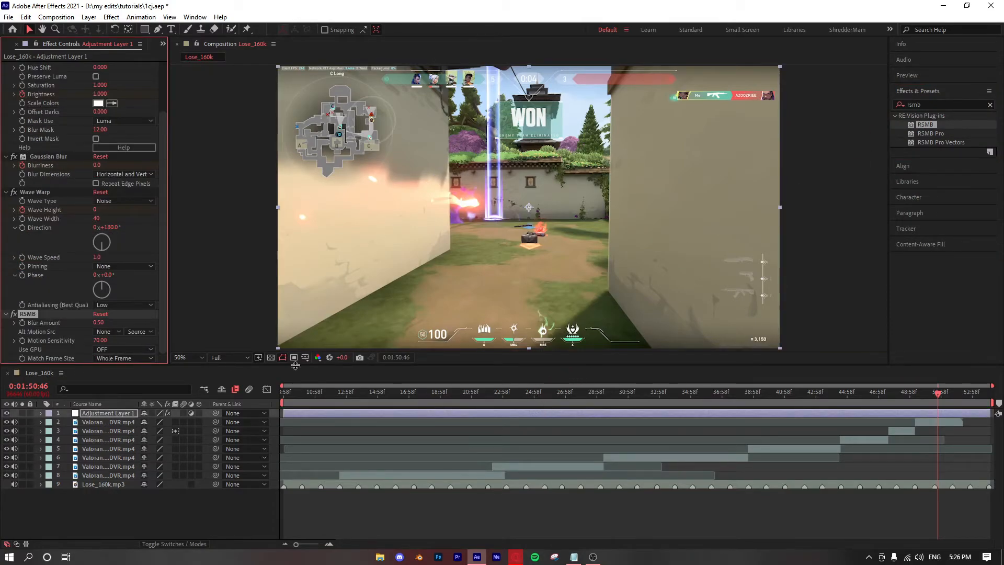
- Move RSMB to the start of the adjustment layer's effect stack and set its Blur Amount to 1
left_click(399, 392)
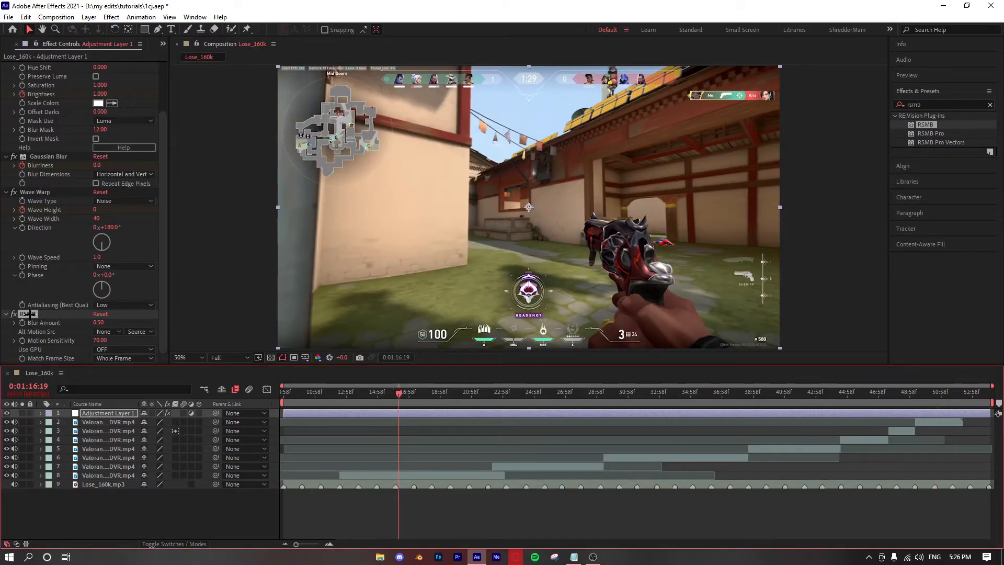
left_click_drag(27, 314, 25, 155)
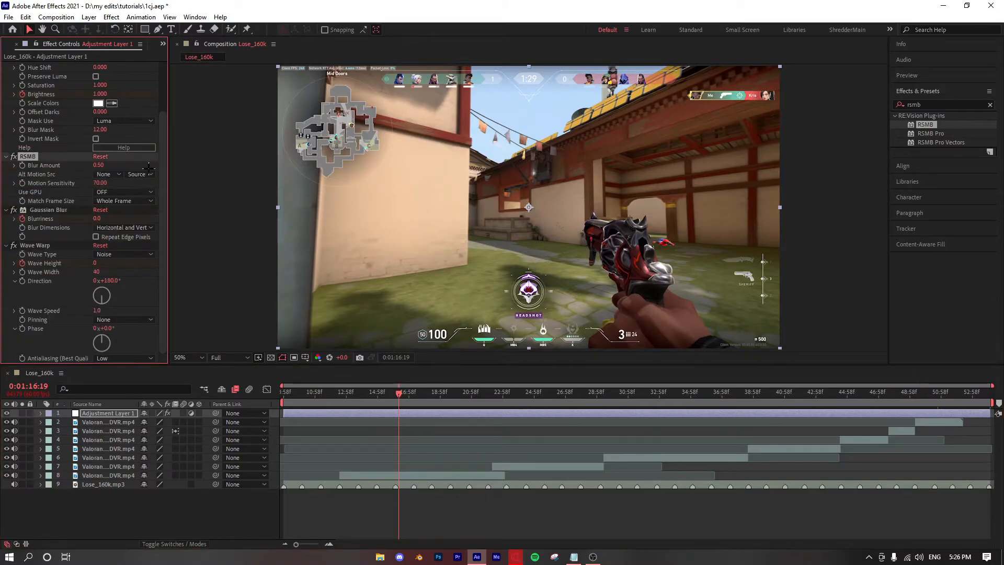
scroll(159, 164, "up", 3)
left_click_drag(31, 217, 42, 66)
left_click(98, 74)
type("1")
key("Return")
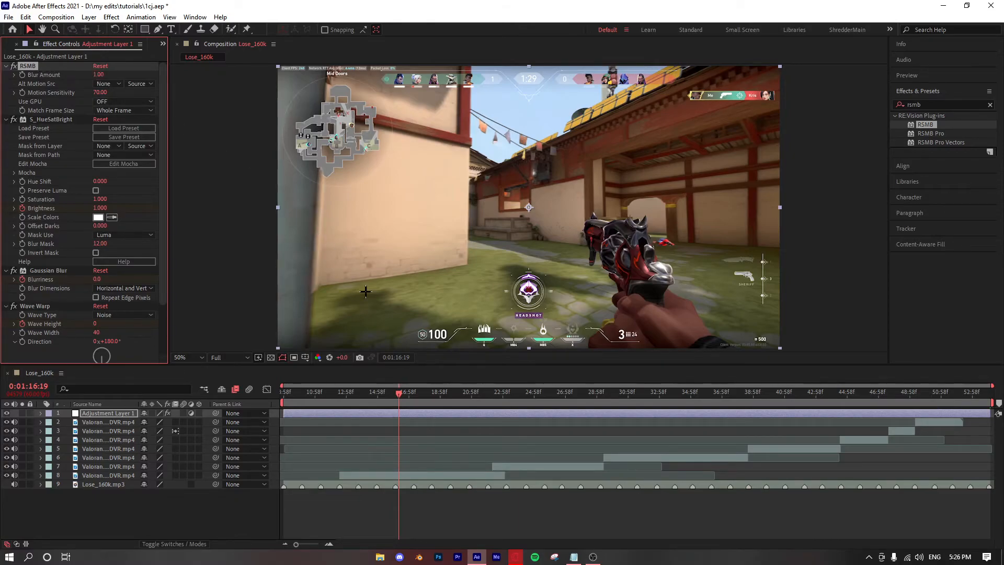
- Go to the frame at 0:01:35:20 and turn RSMB off and on again to compare the motion blur
left_click_drag(400, 396, 774, 401)
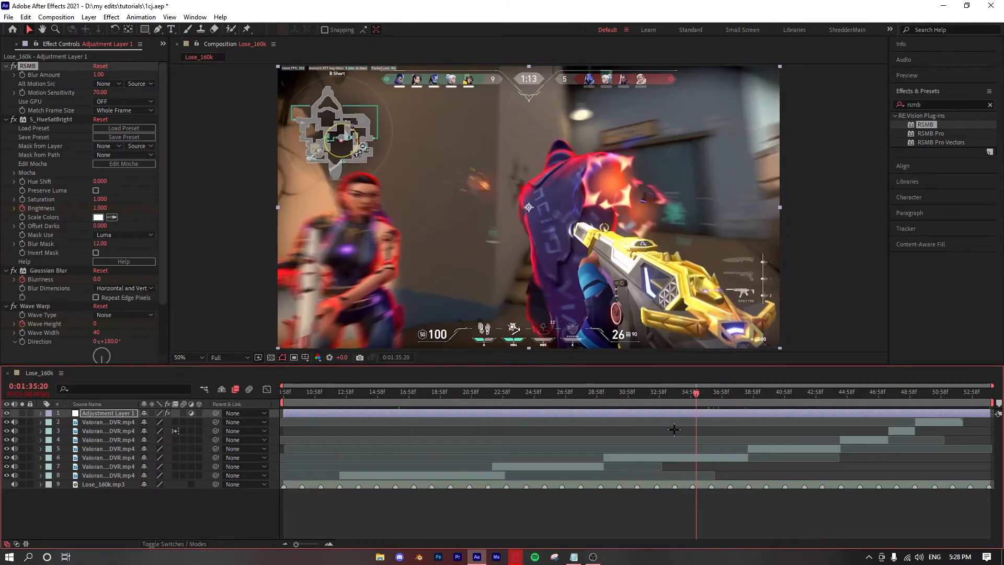
left_click(14, 65)
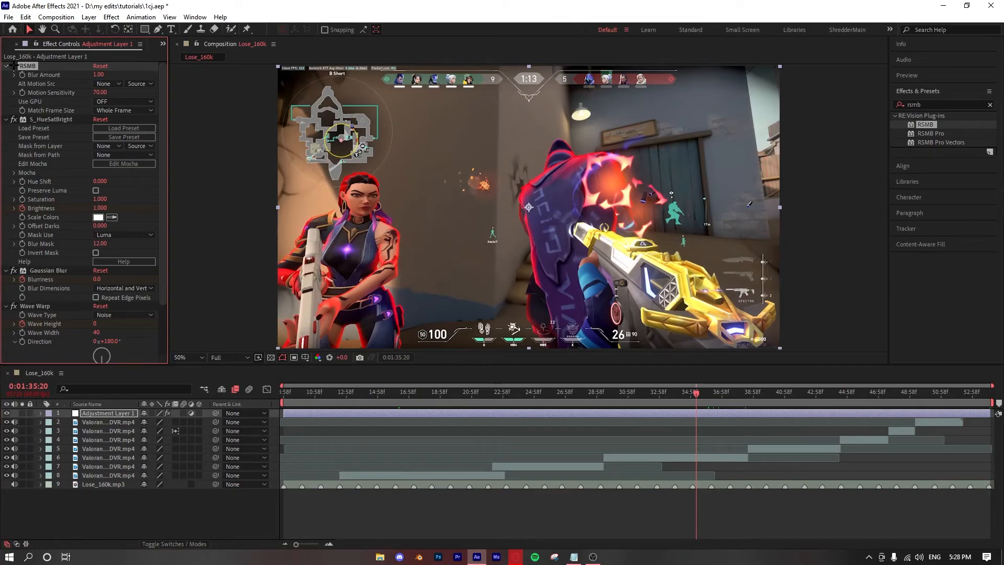
left_click(14, 65)
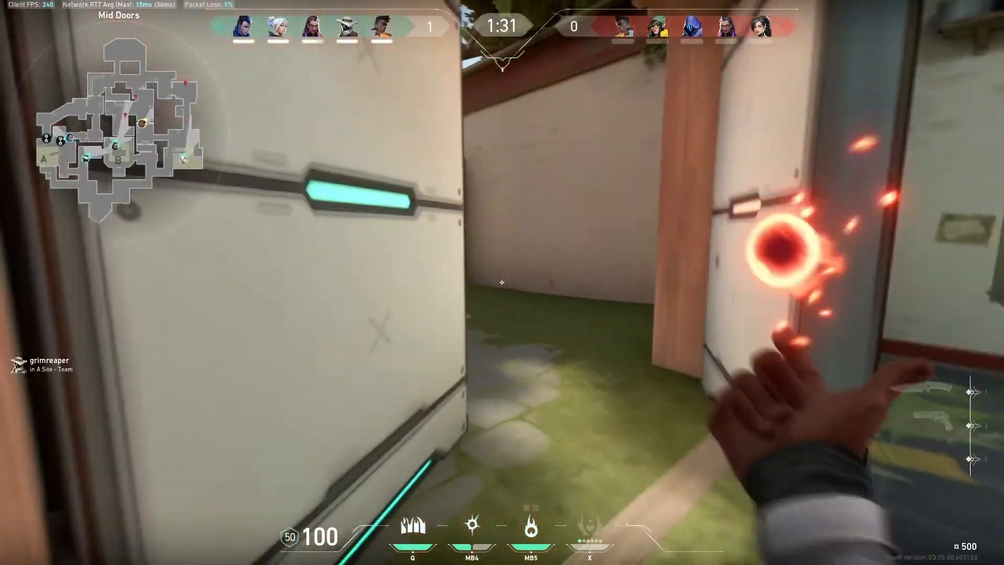
key("2")
left_click(501, 282)
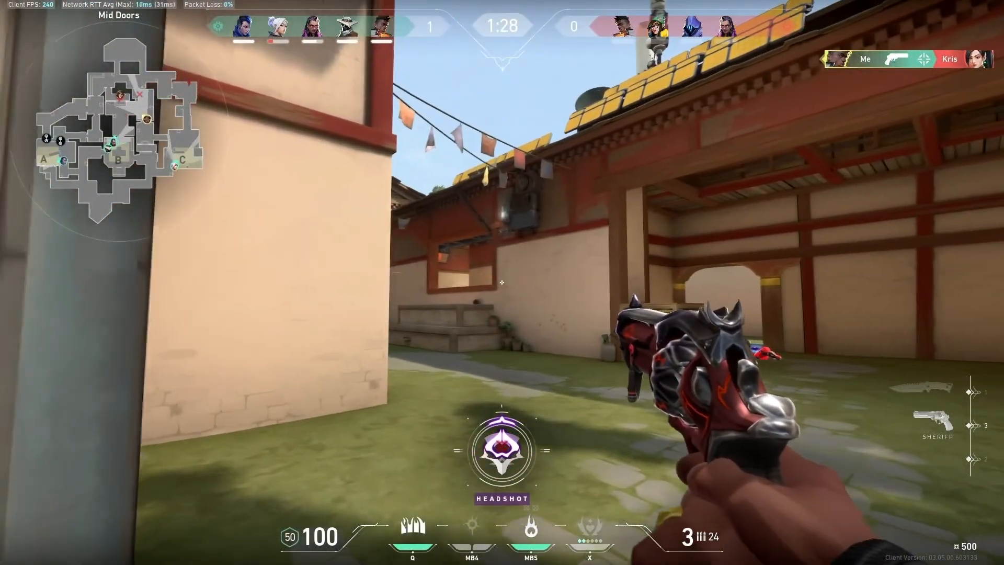
left_click(501, 283)
left_click(501, 282)
key("r")
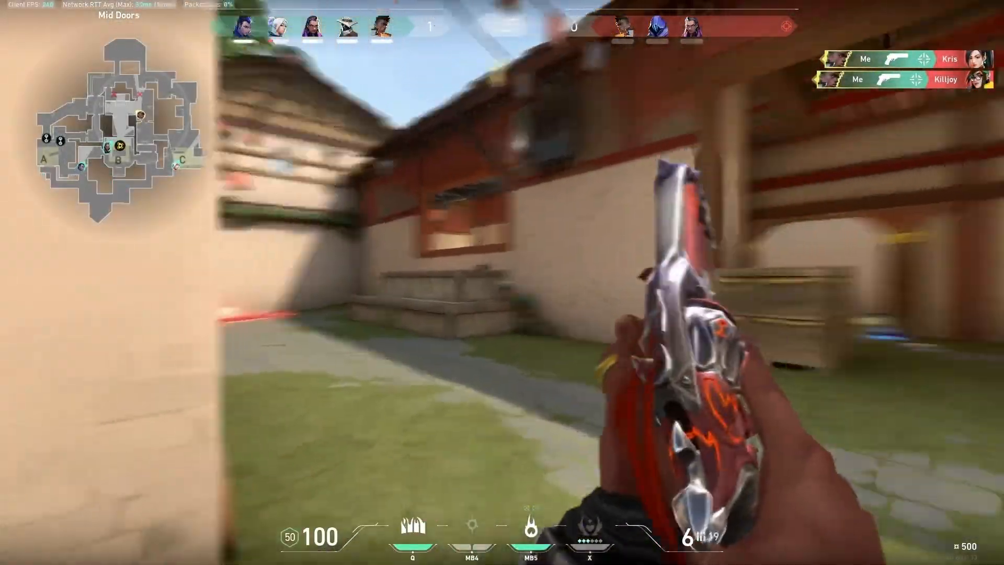
left_click(501, 283)
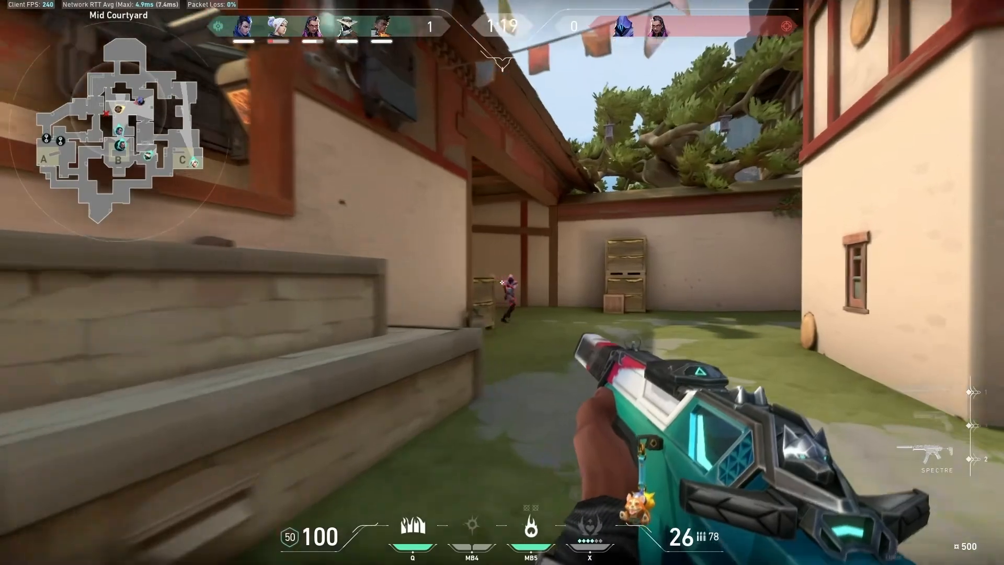
left_click(502, 282)
left_click(501, 282)
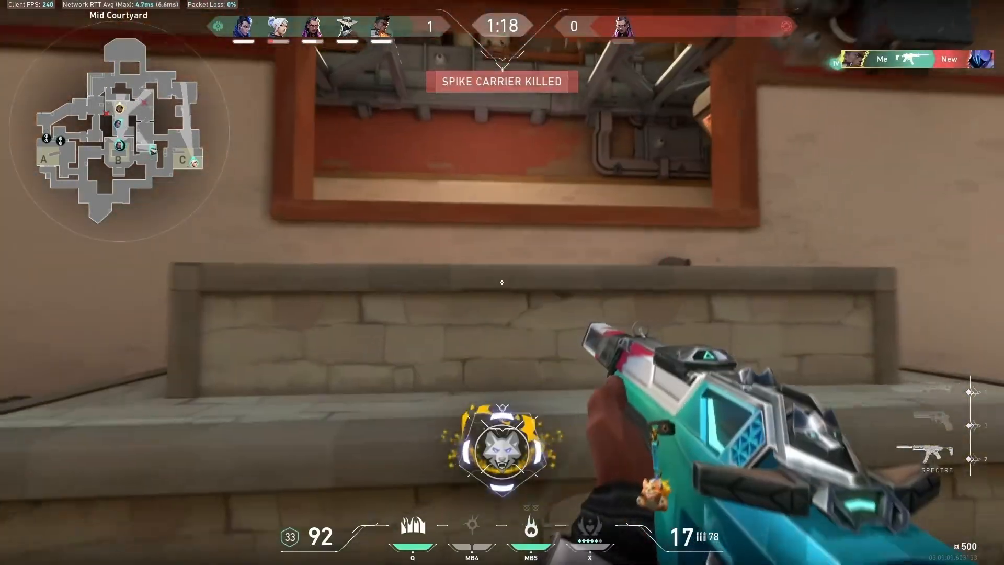
key("w")
key("w")
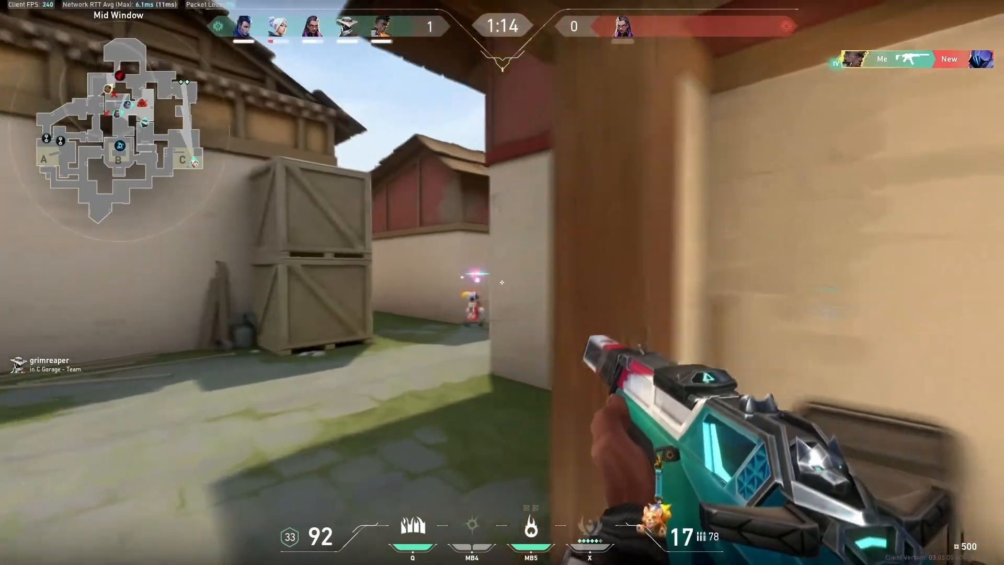
left_click(502, 283)
left_click(501, 282)
key("3")
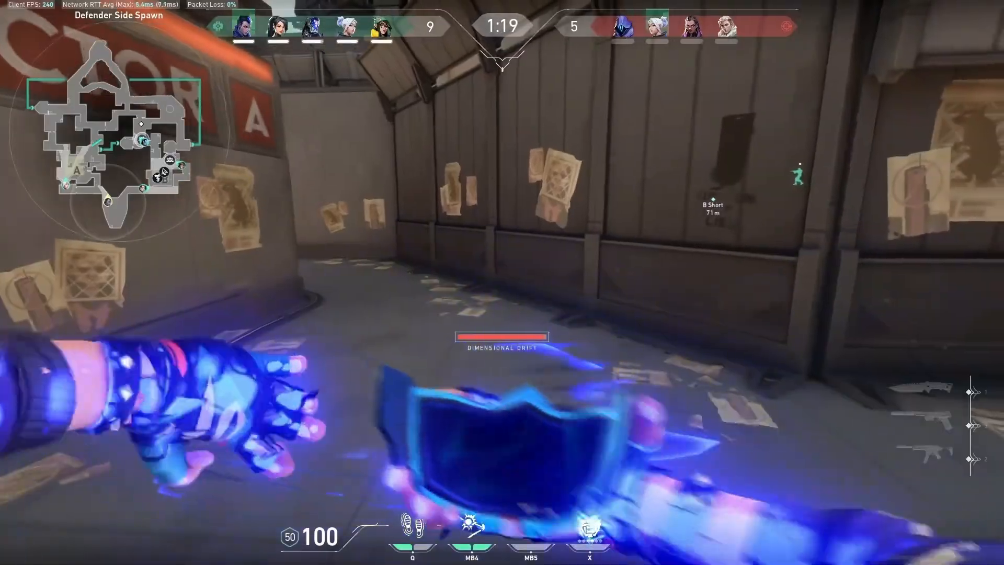
key("w")
key("w")
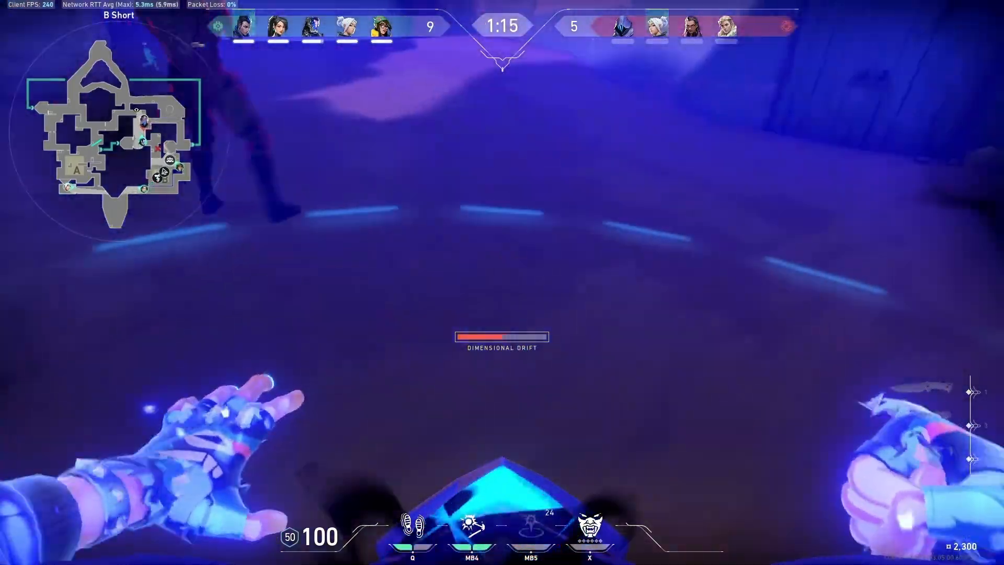